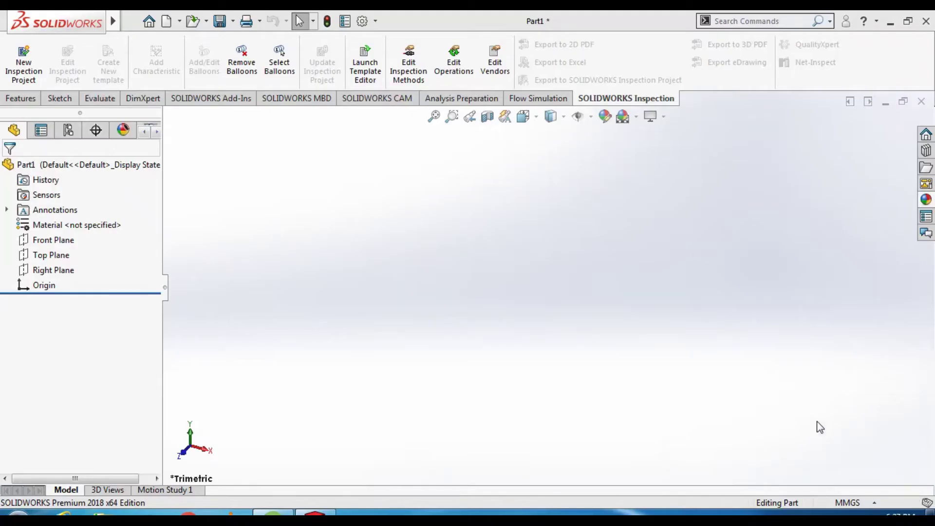
# - Start a new sketch on Part1's Top Plane
pyautogui.click(48, 255)
pyautogui.click(63, 239)
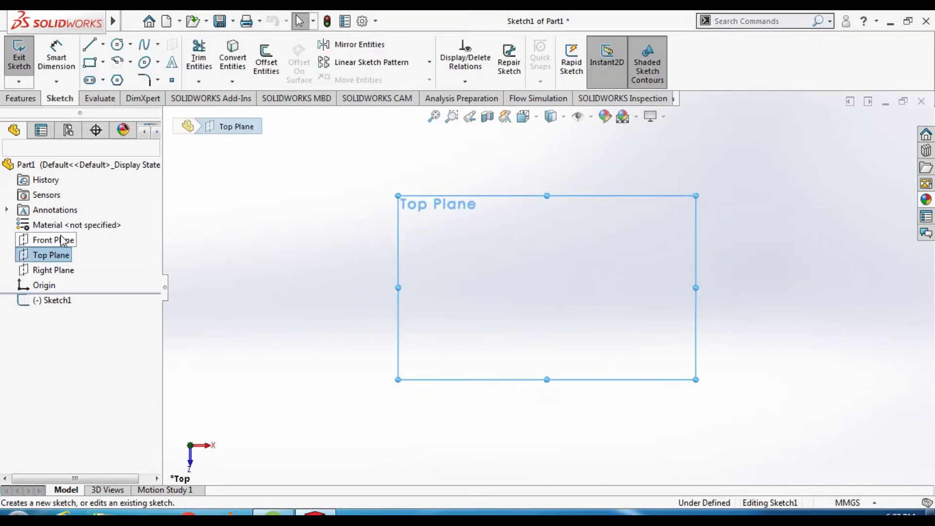
# - Draw two concentric circles centred on the origin
pyautogui.click(123, 44)
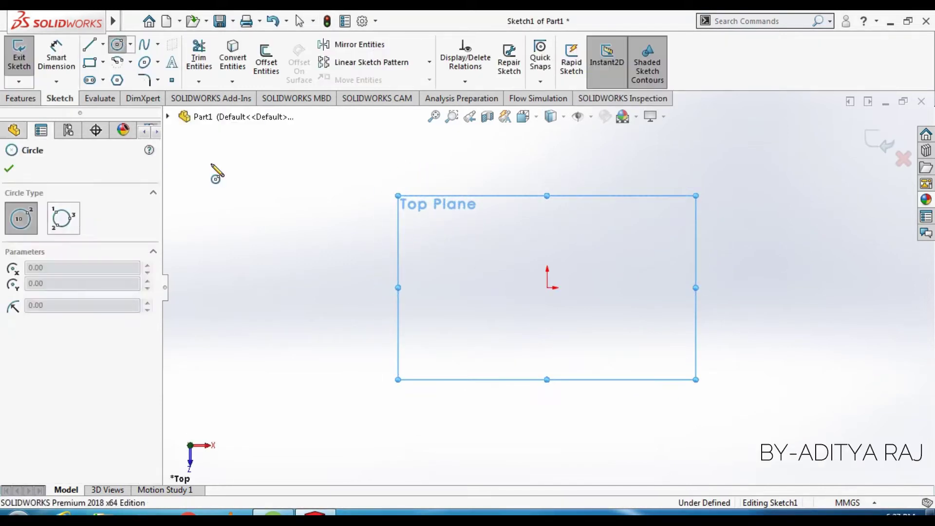
pyautogui.click(547, 288)
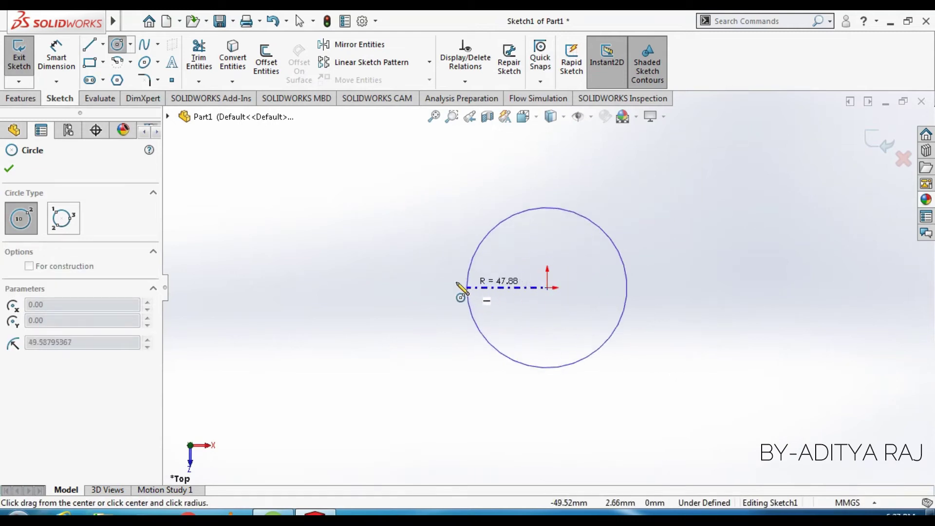
pyautogui.click(428, 288)
pyautogui.click(548, 288)
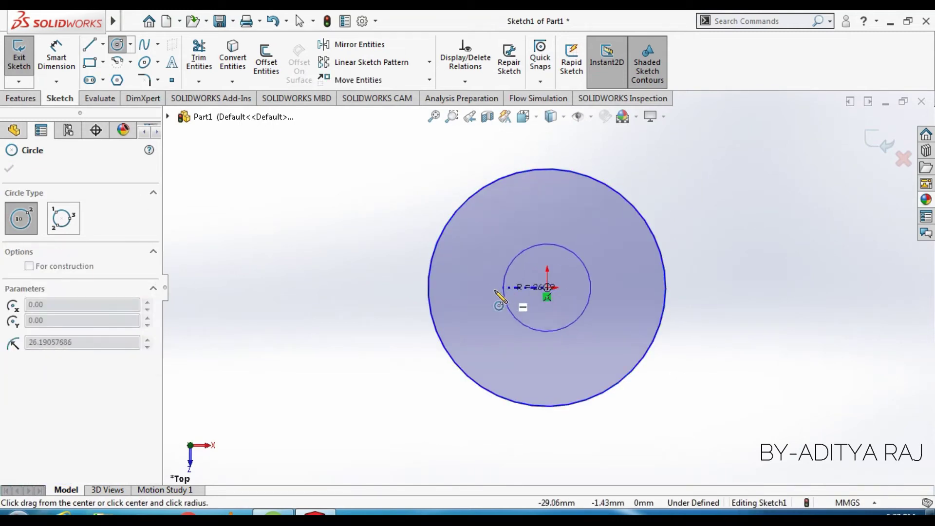
pyautogui.click(467, 291)
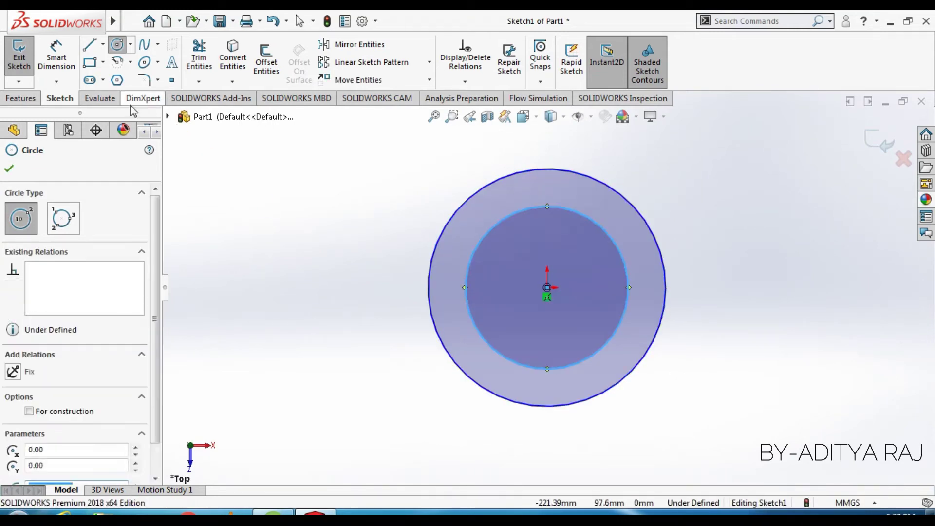
# - Dimension the inner circle Ø20 mm and the outer circle Ø60 mm
pyautogui.click(68, 73)
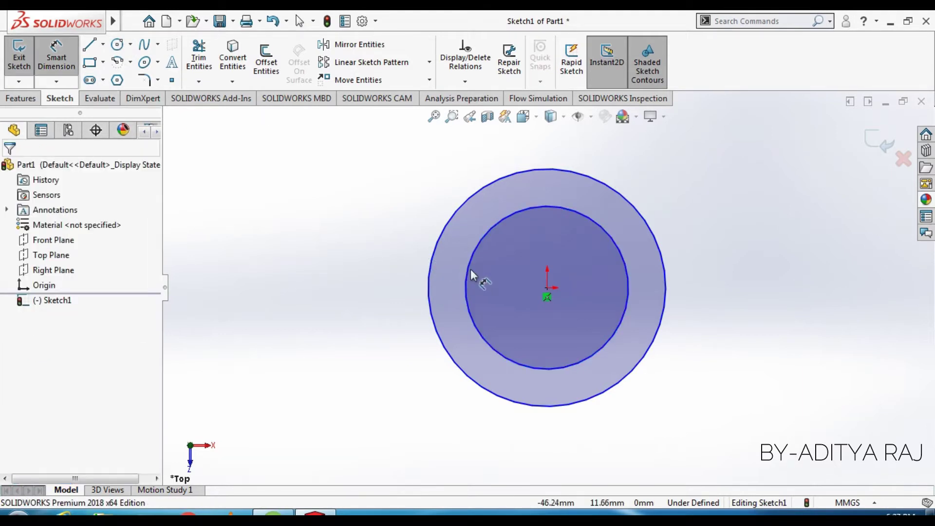
pyautogui.click(469, 277)
pyautogui.click(355, 266)
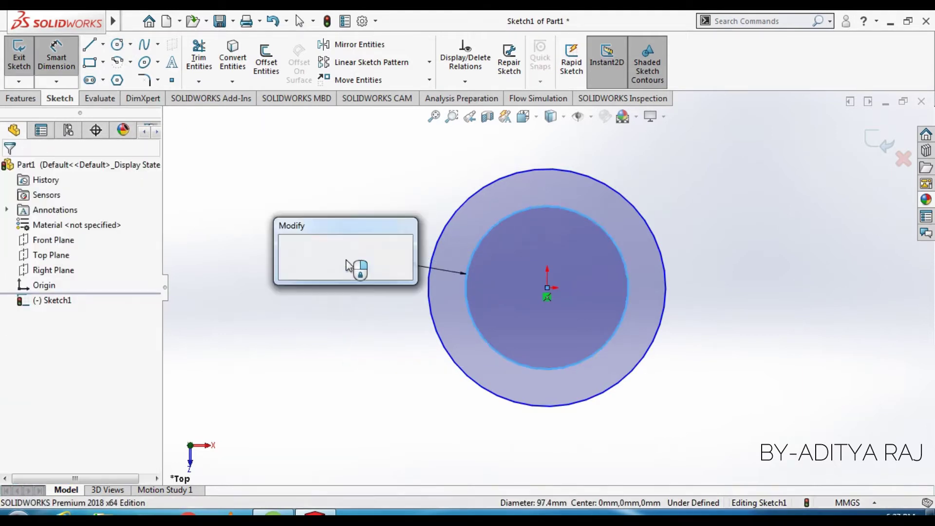
pyautogui.write('20')
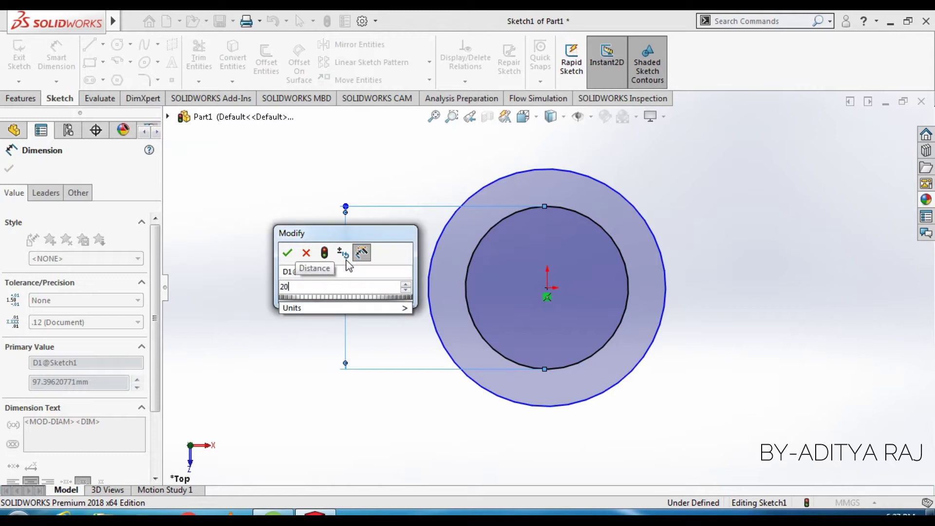
pyautogui.press('Return')
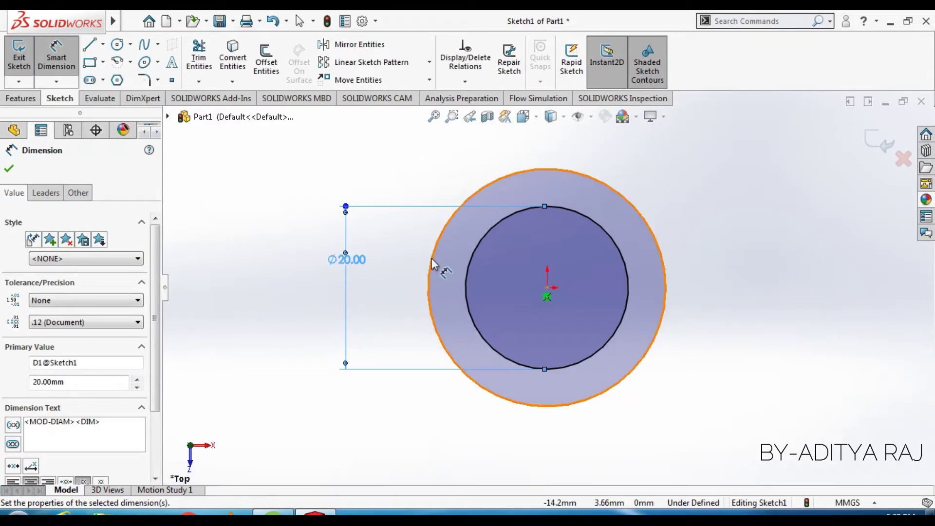
pyautogui.click(432, 262)
pyautogui.click(253, 265)
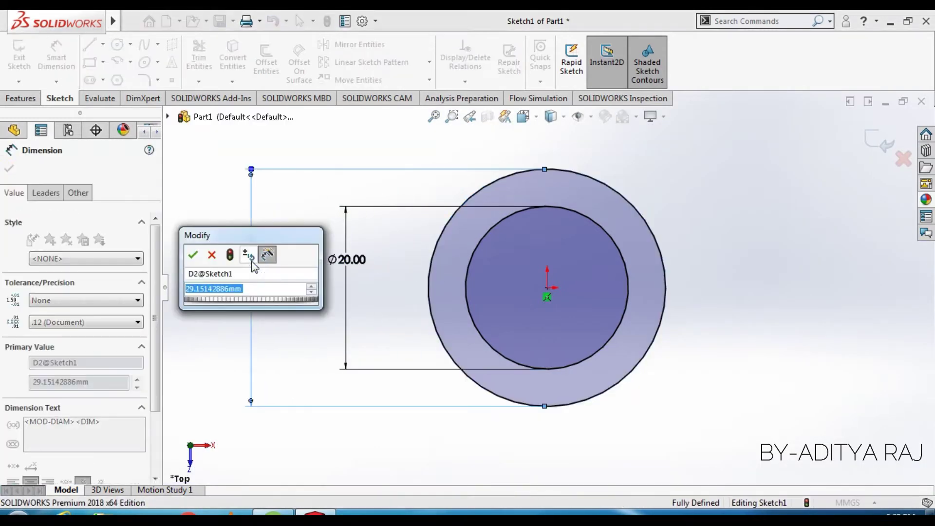
pyautogui.write('60')
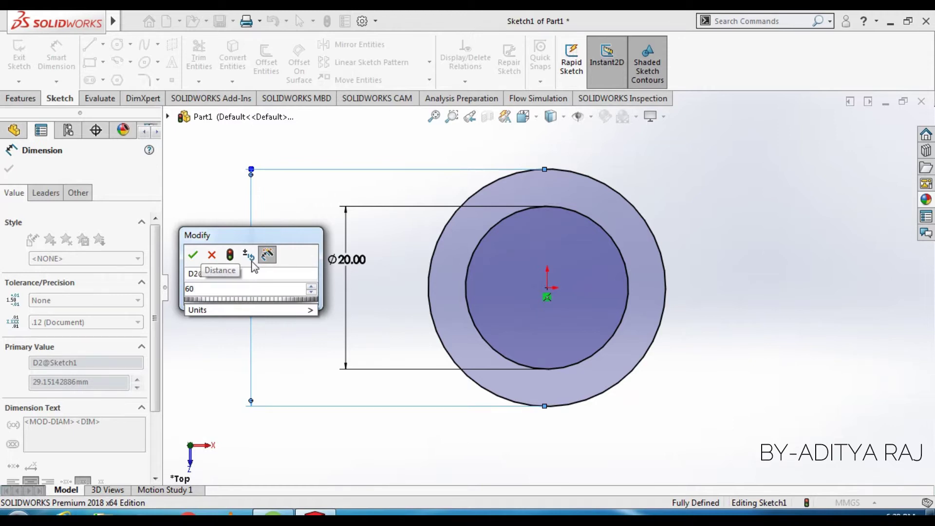
pyautogui.press('Return')
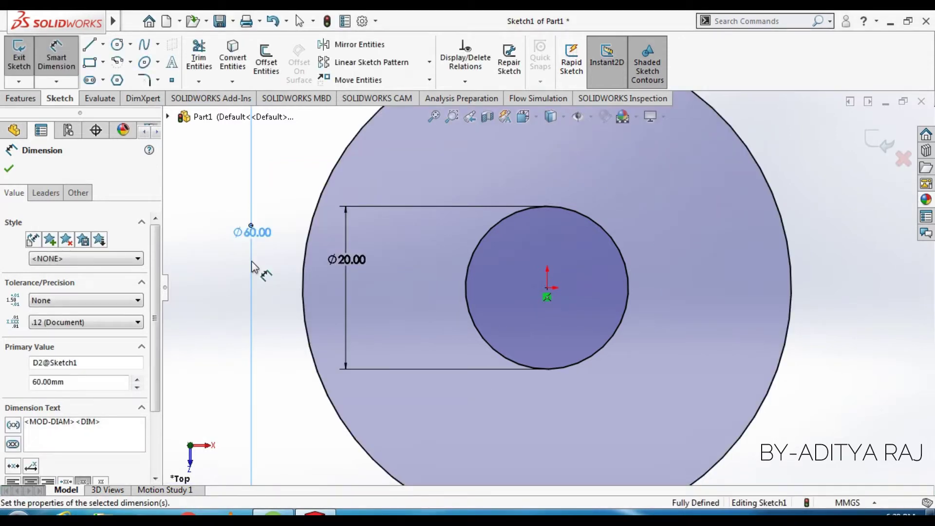
pyautogui.click(9, 169)
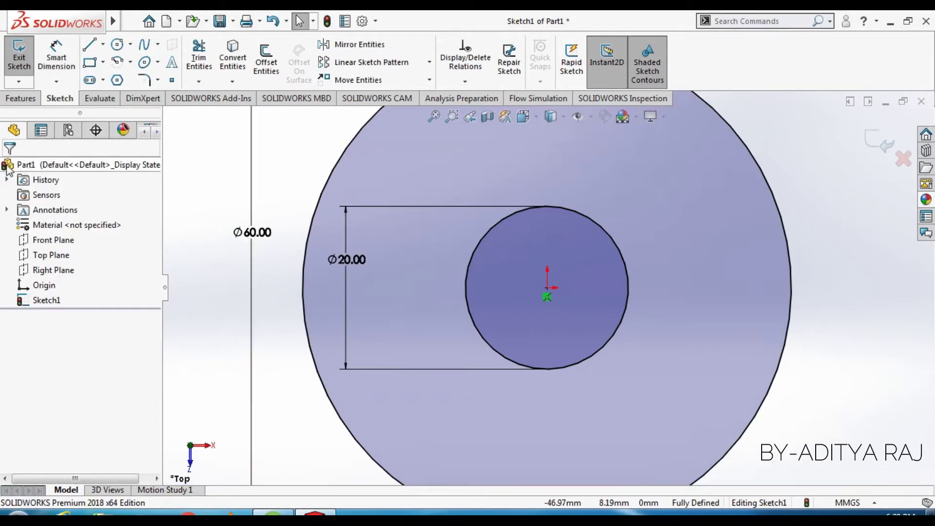
pyautogui.press('f')
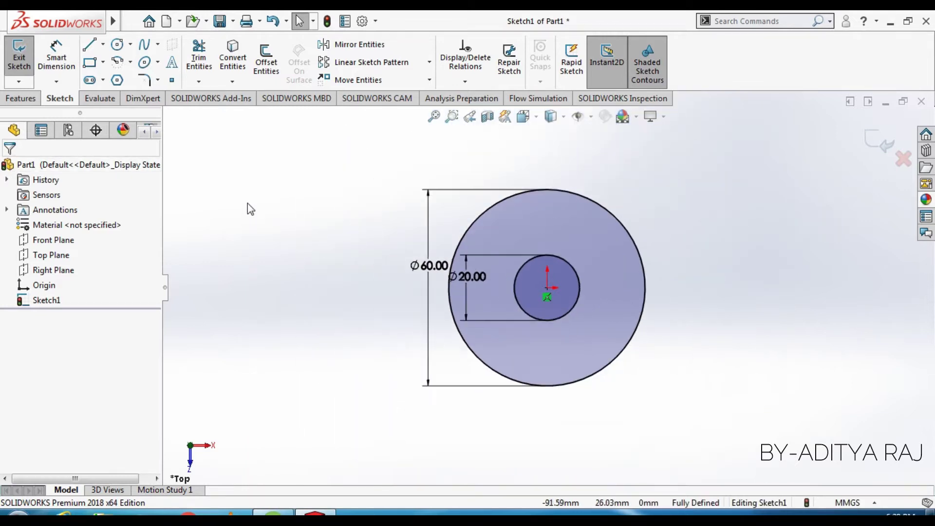
# - Extrude the ring sketch 2 mm deep as Boss-Extrude1
pyautogui.click(20, 98)
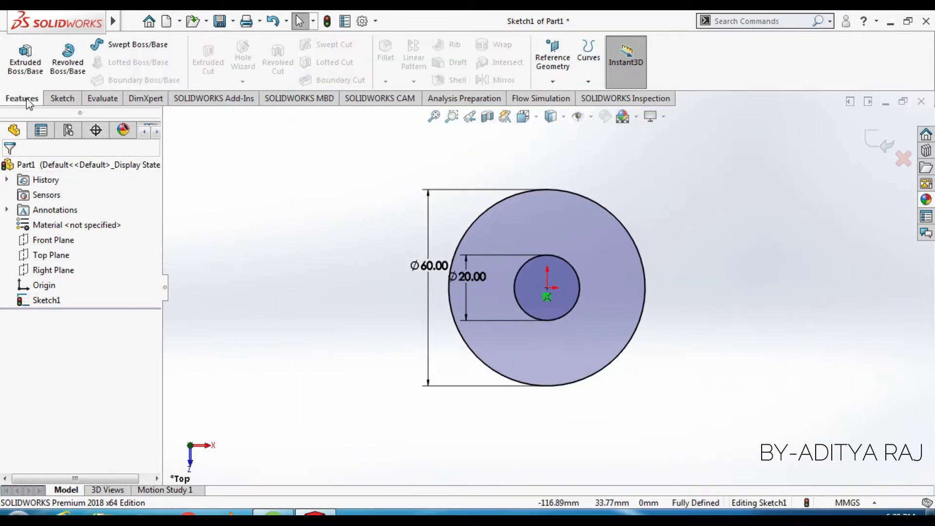
pyautogui.click(26, 71)
pyautogui.moveTo(334, 278)
pyautogui.mouseDown(button='middle')
pyautogui.moveTo(338, 208)
pyautogui.moveTo(344, 241)
pyautogui.mouseUp(button='middle')
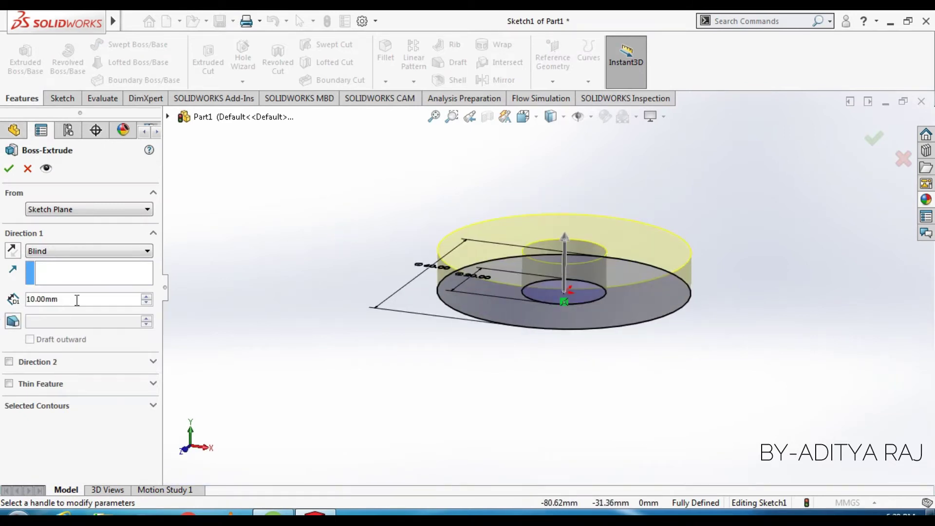
pyautogui.write('2')
pyautogui.press('Return')
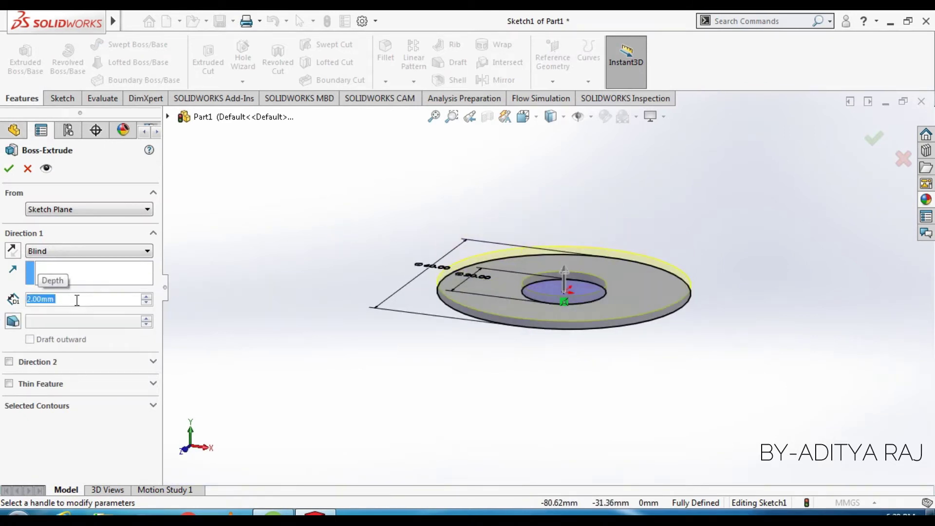
pyautogui.click(9, 169)
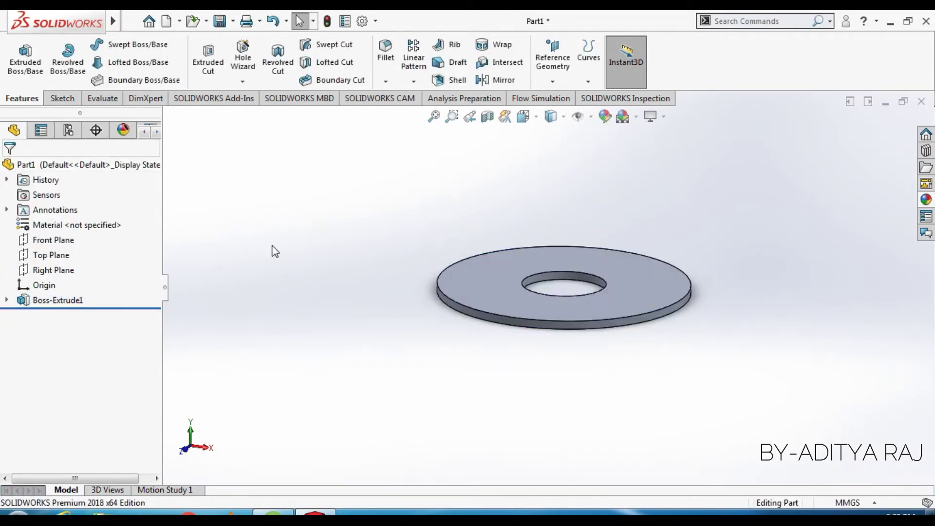
pyautogui.moveTo(273, 251)
pyautogui.mouseDown(button='middle')
pyautogui.moveTo(394, 282)
pyautogui.moveTo(472, 262)
pyautogui.moveTo(397, 229)
pyautogui.moveTo(349, 114)
pyautogui.moveTo(263, 186)
pyautogui.mouseUp(button='middle')
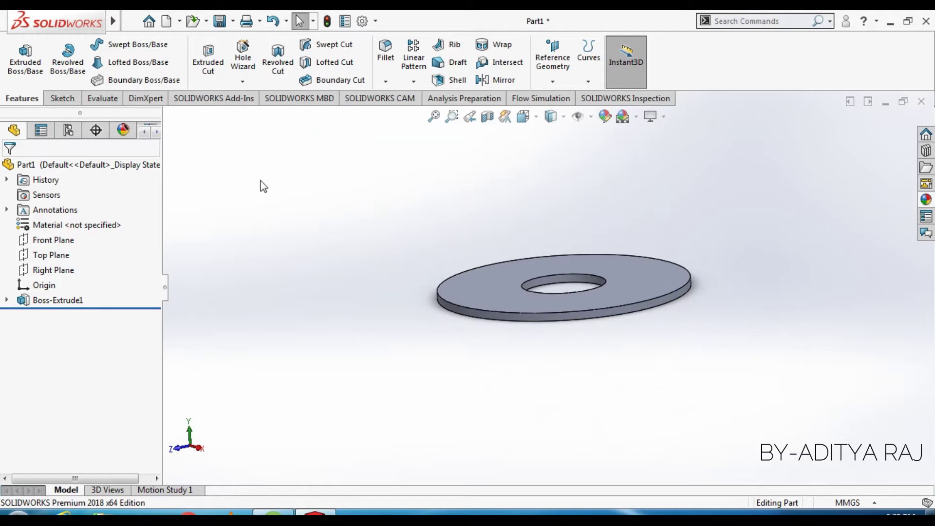
# - Apply a dark grey appearance to the whole Part1 washer
pyautogui.rightClick(98, 169)
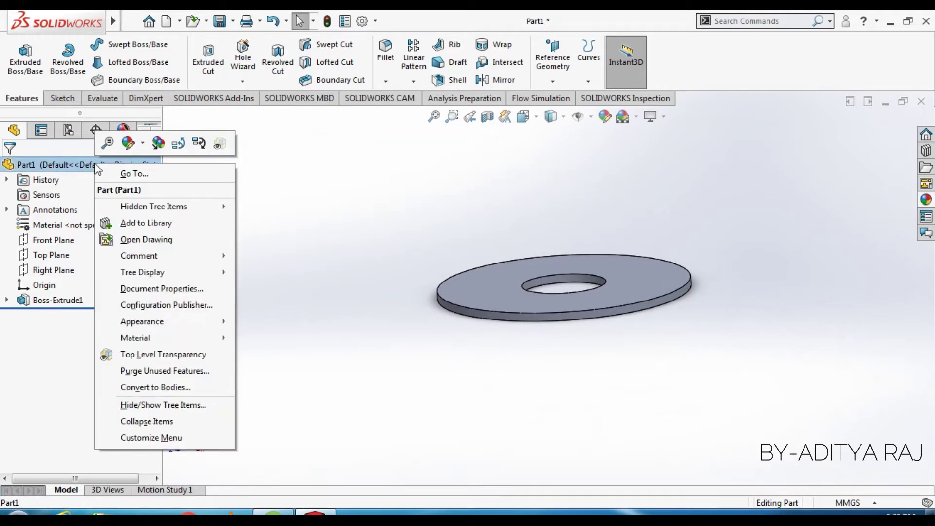
pyautogui.click(127, 145)
pyautogui.click(137, 181)
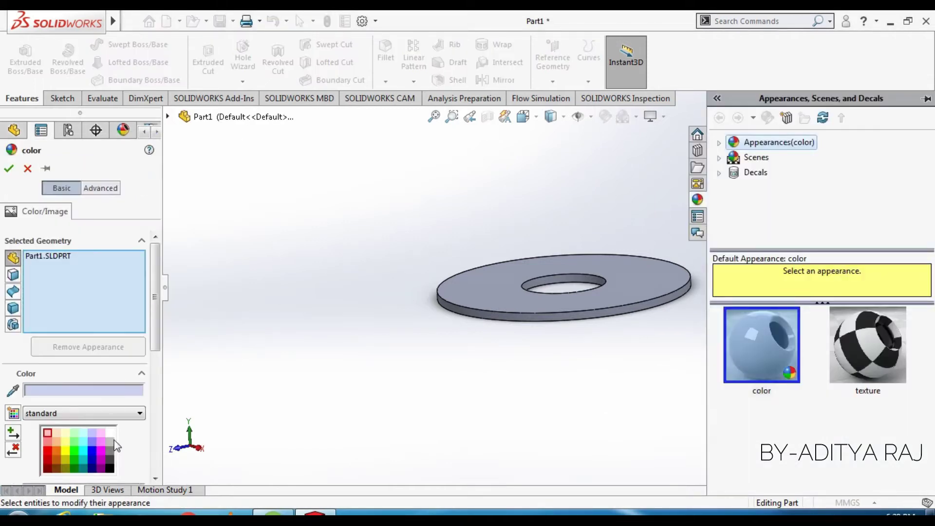
pyautogui.click(110, 442)
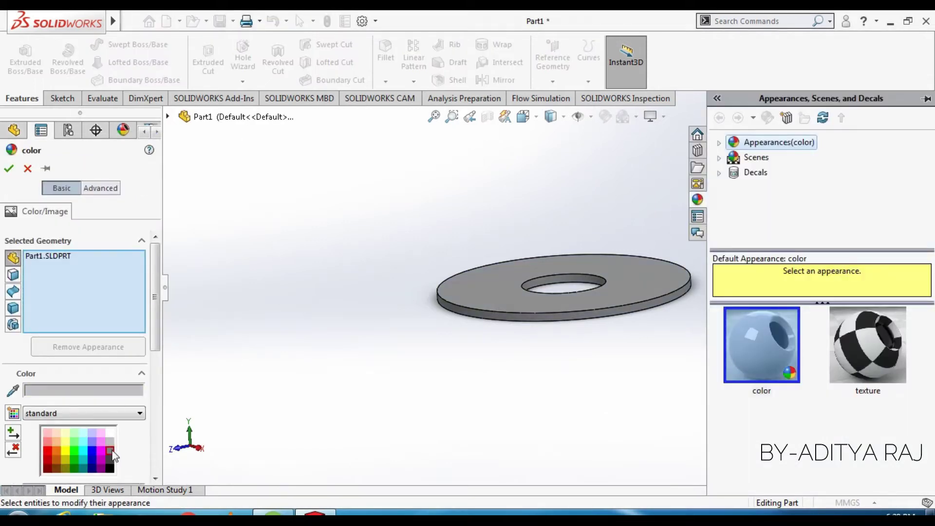
pyautogui.click(111, 451)
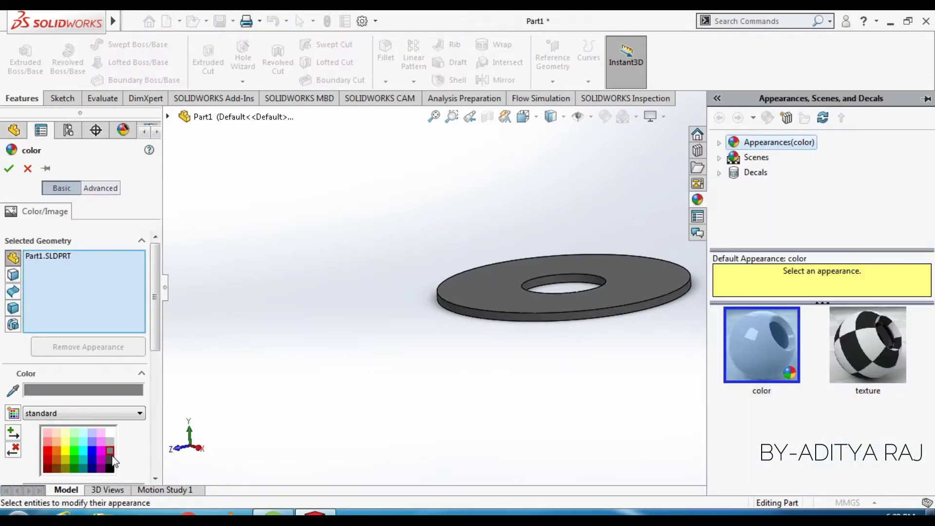
pyautogui.click(8, 170)
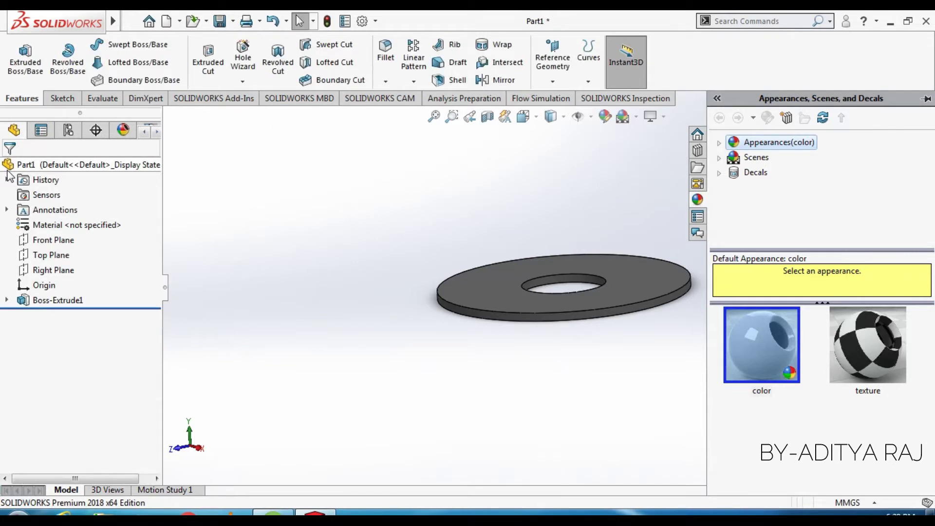
pyautogui.click(717, 99)
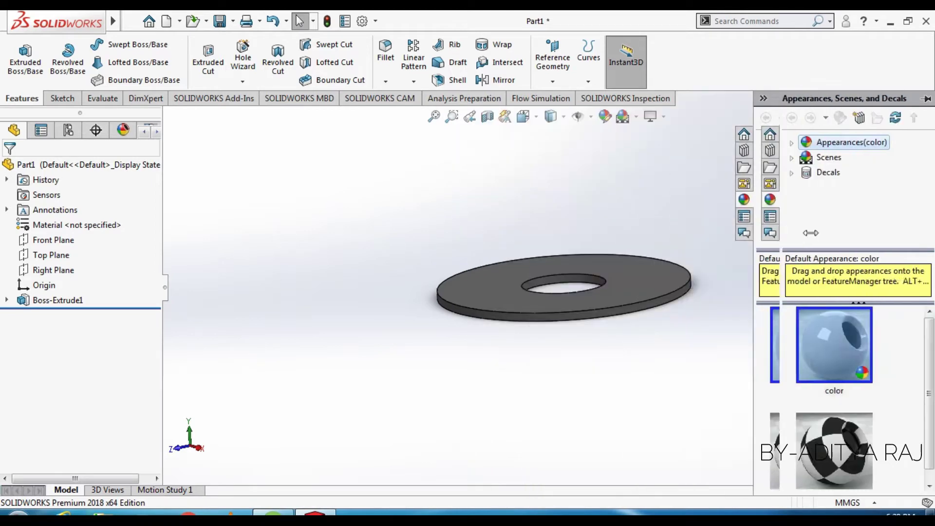
pyautogui.moveTo(722, 205)
pyautogui.mouseDown(button='middle')
pyautogui.moveTo(736, 278)
pyautogui.moveTo(823, 259)
pyautogui.moveTo(842, 158)
pyautogui.moveTo(734, 160)
pyautogui.moveTo(643, 146)
pyautogui.moveTo(650, 142)
pyautogui.mouseUp(button='middle')
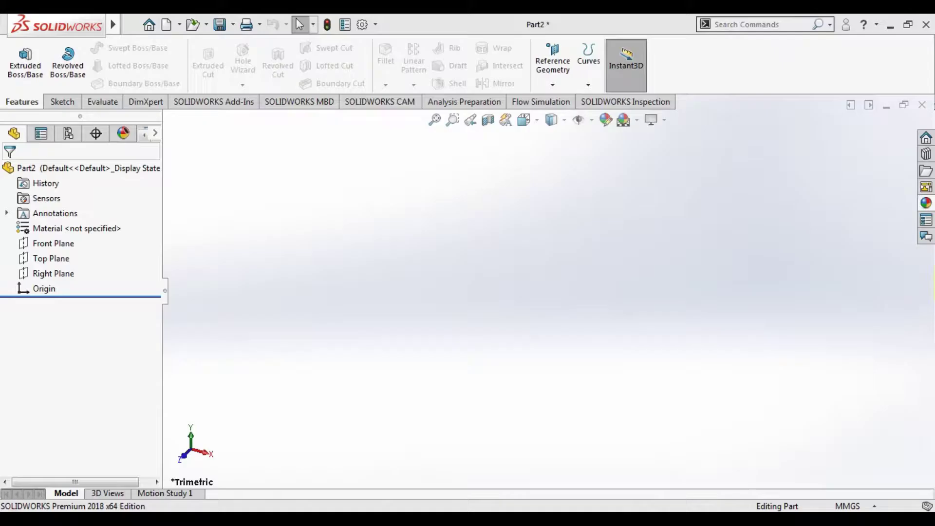
# - Sketch a vertical line through the origin on the Front Plane
pyautogui.click(62, 246)
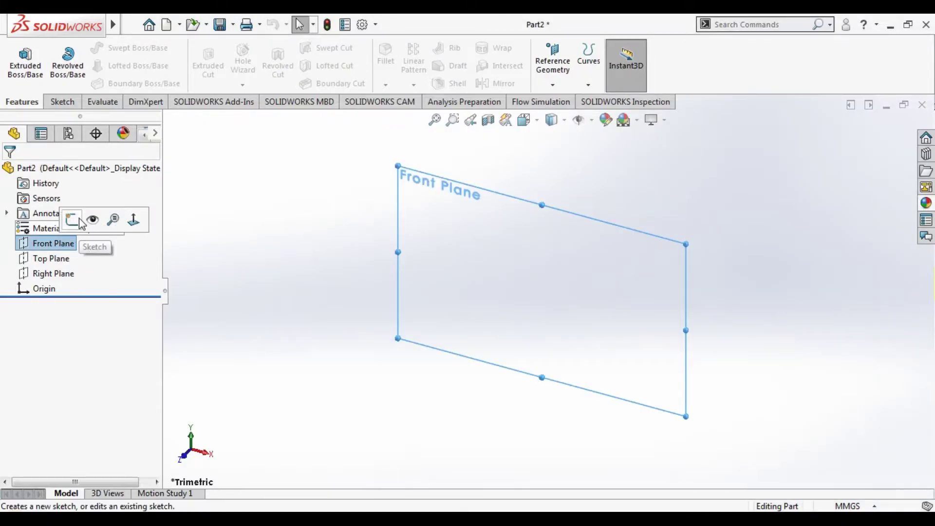
pyautogui.click(73, 220)
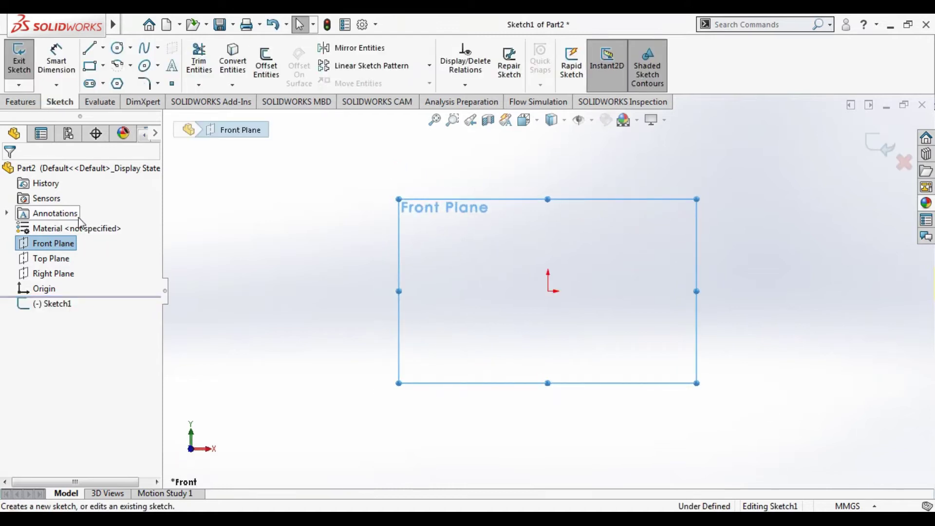
pyautogui.click(89, 48)
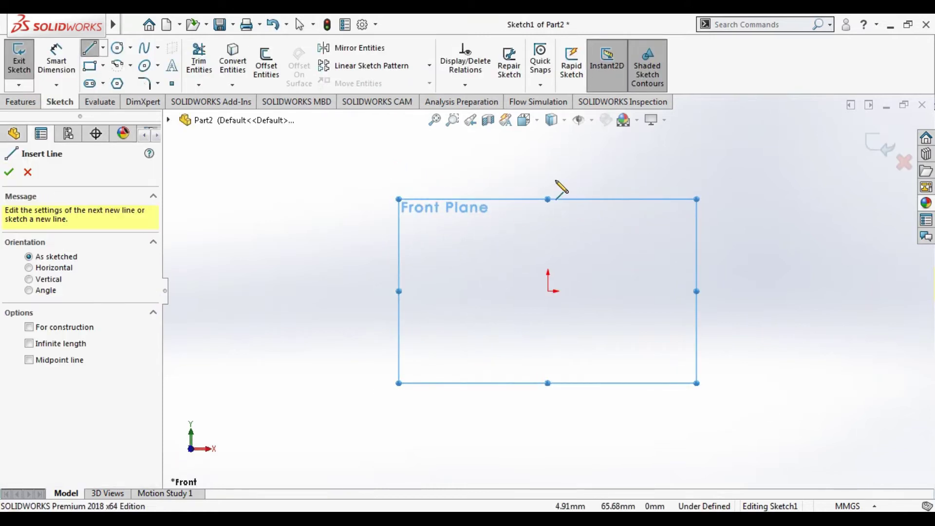
pyautogui.click(548, 167)
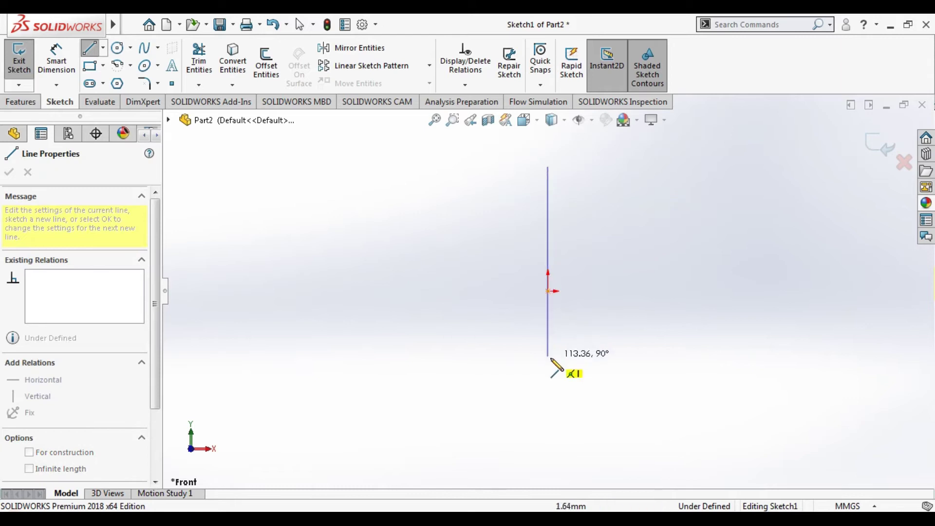
pyautogui.click(548, 402)
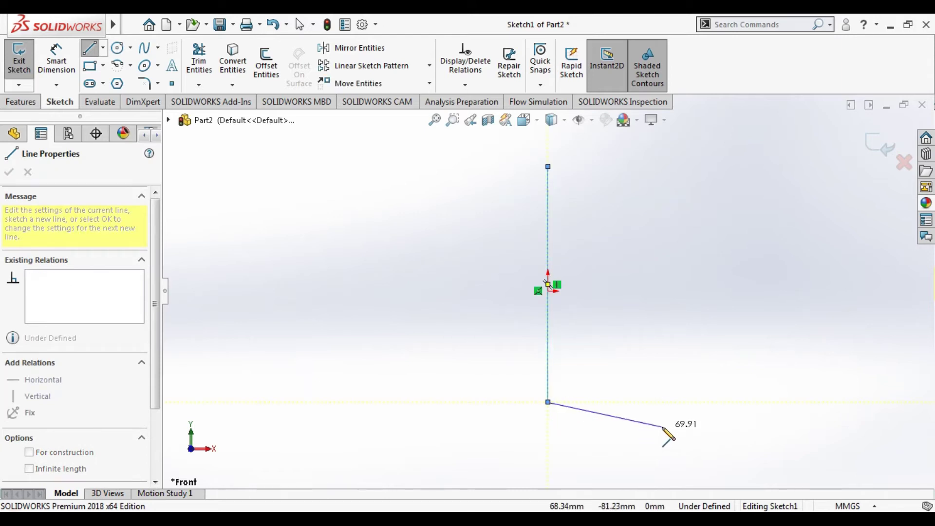
pyautogui.press('Escape')
pyautogui.press('Escape')
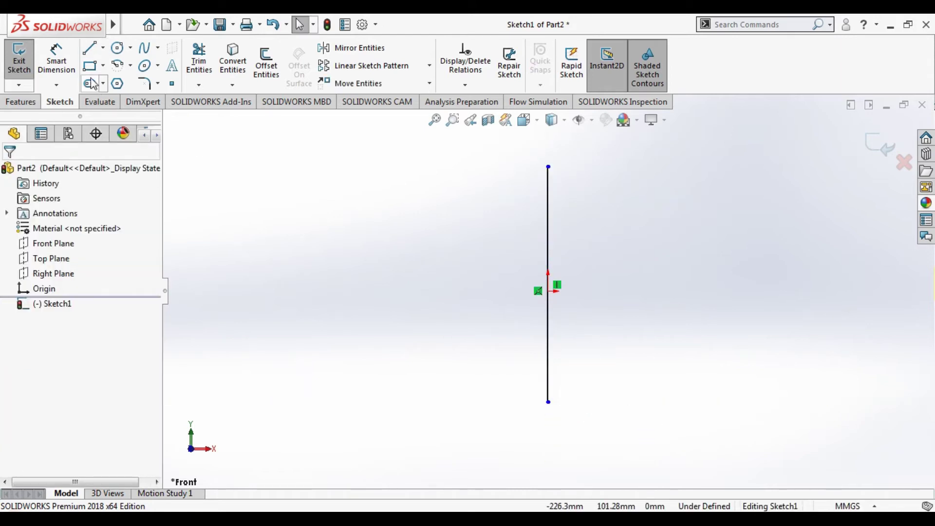
# - Dimension the vertical line to 185 mm and exit the sketch
pyautogui.click(56, 61)
pyautogui.click(549, 227)
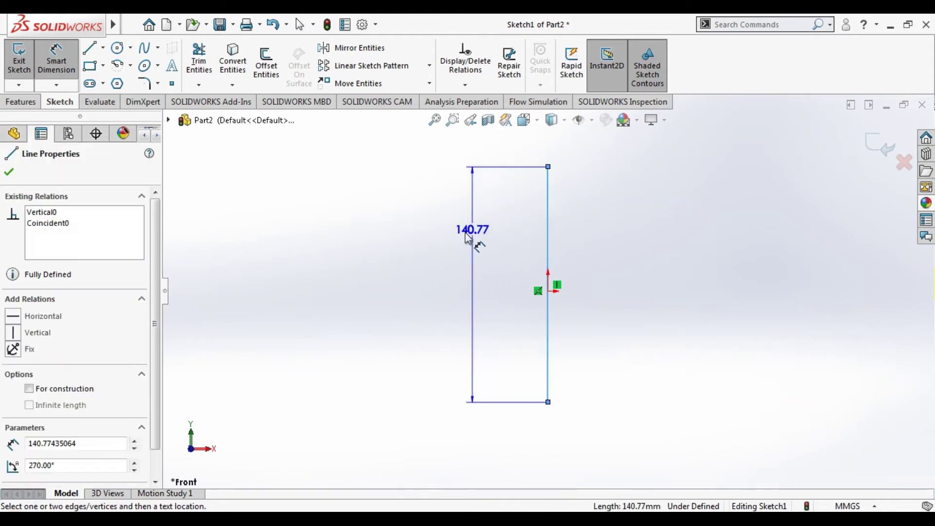
pyautogui.click(432, 245)
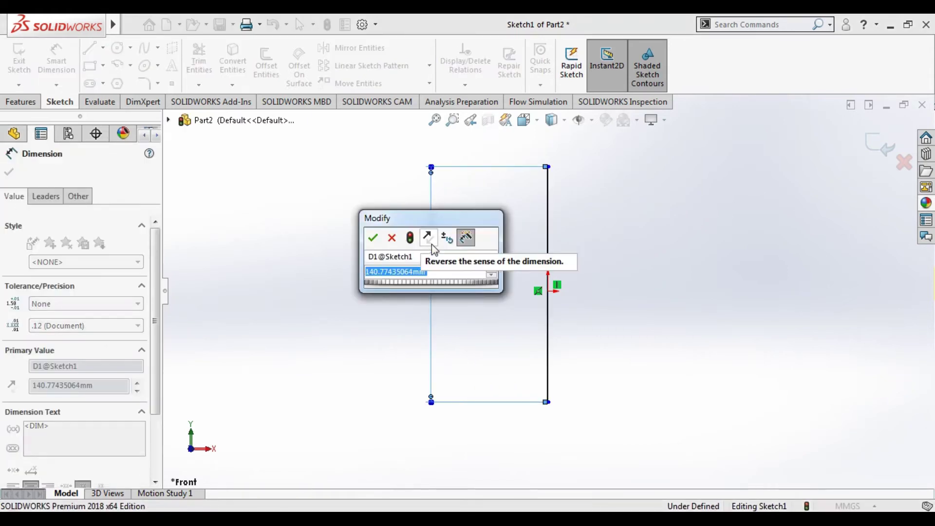
pyautogui.write('185')
pyautogui.press('Return')
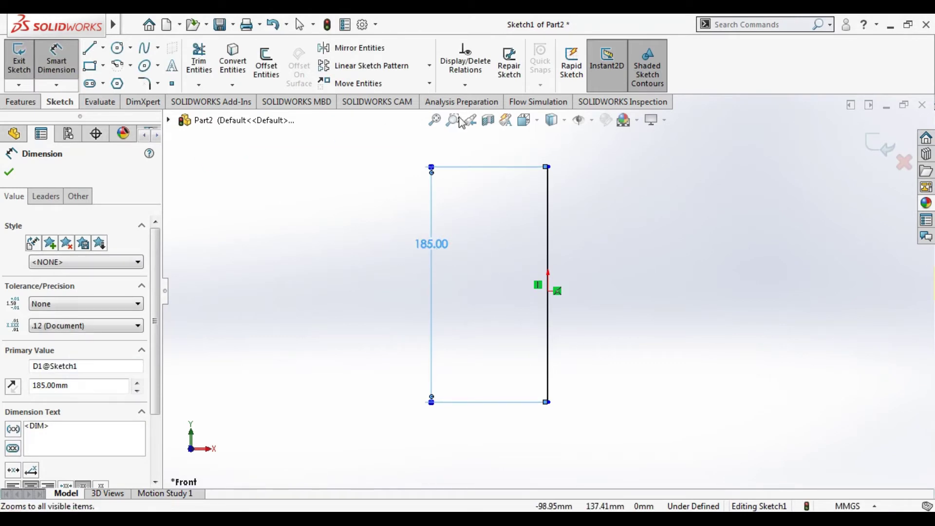
pyautogui.click(875, 146)
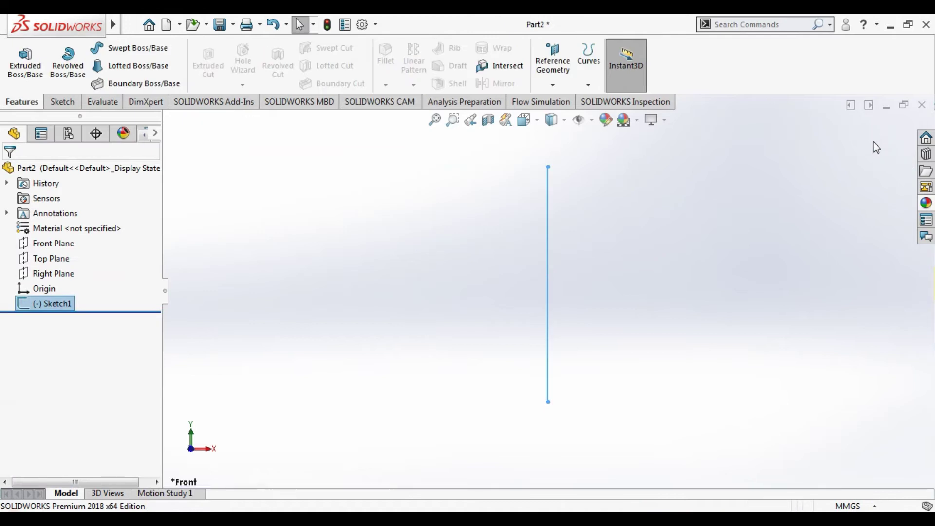
# - On a new Front Plane sketch, draw a circle right of the line's lower end
pyautogui.click(66, 246)
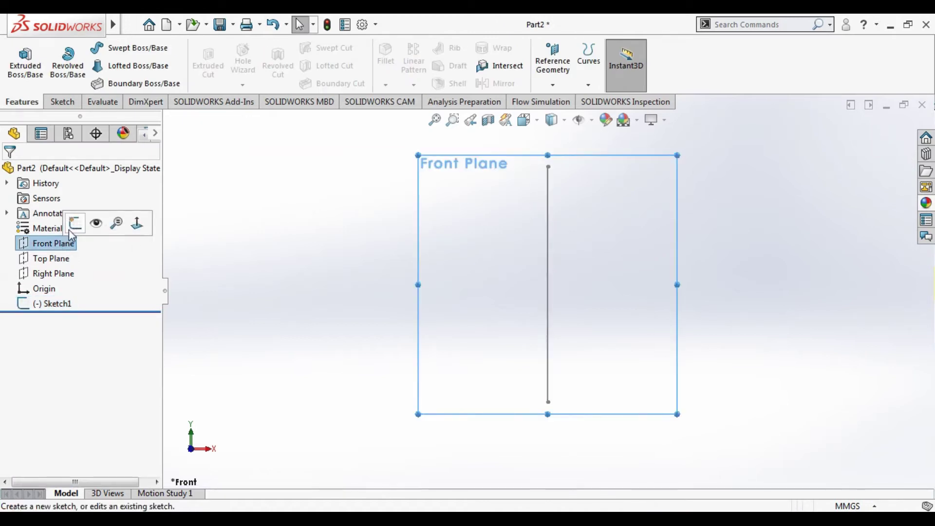
pyautogui.click(74, 231)
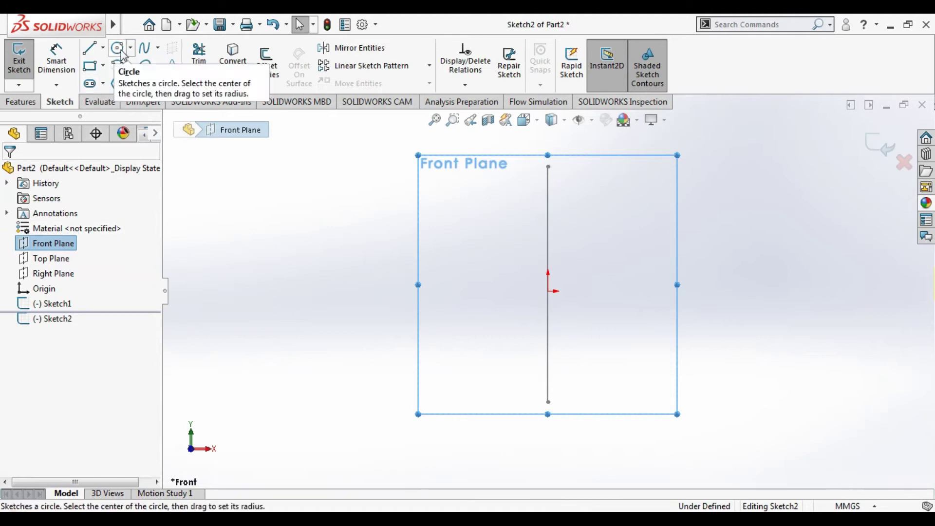
pyautogui.click(120, 50)
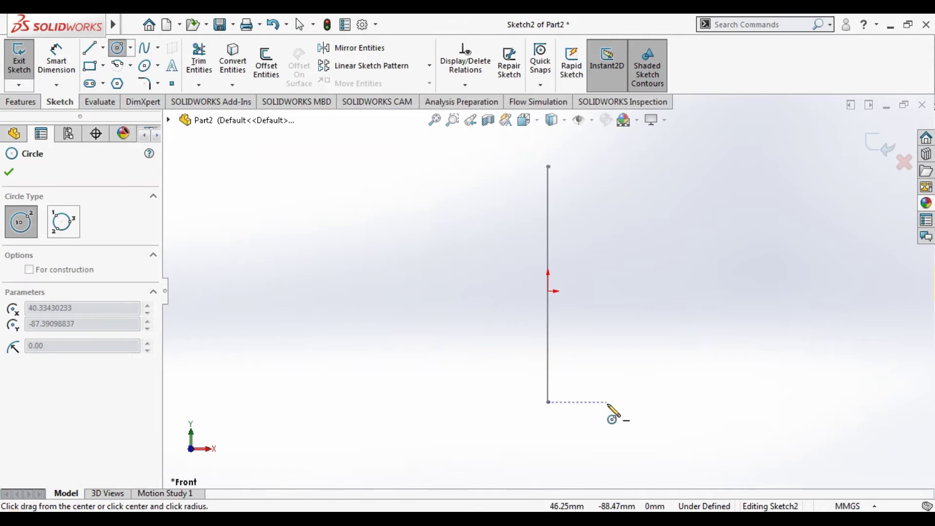
pyautogui.click(607, 401)
pyautogui.click(620, 424)
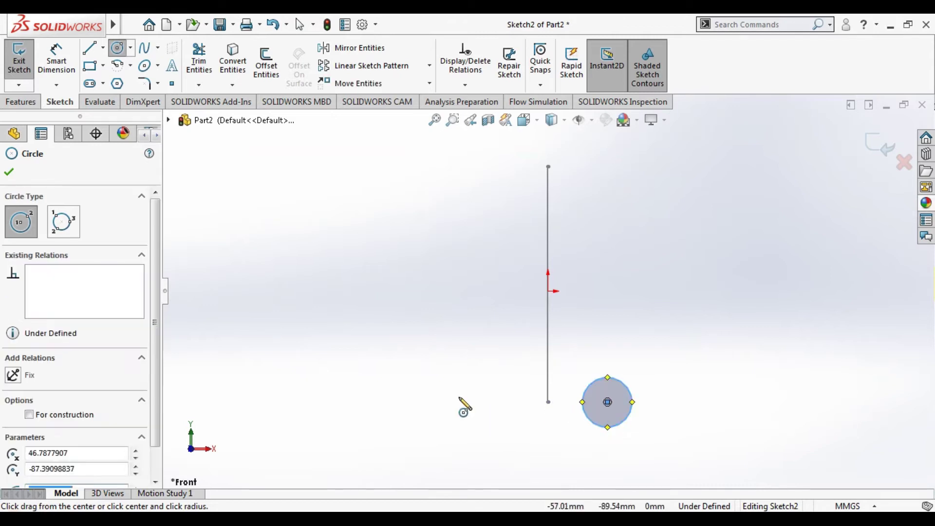
# - Dimension the circle 25 mm from the line's lower end with a 10 mm diameter
pyautogui.click(60, 71)
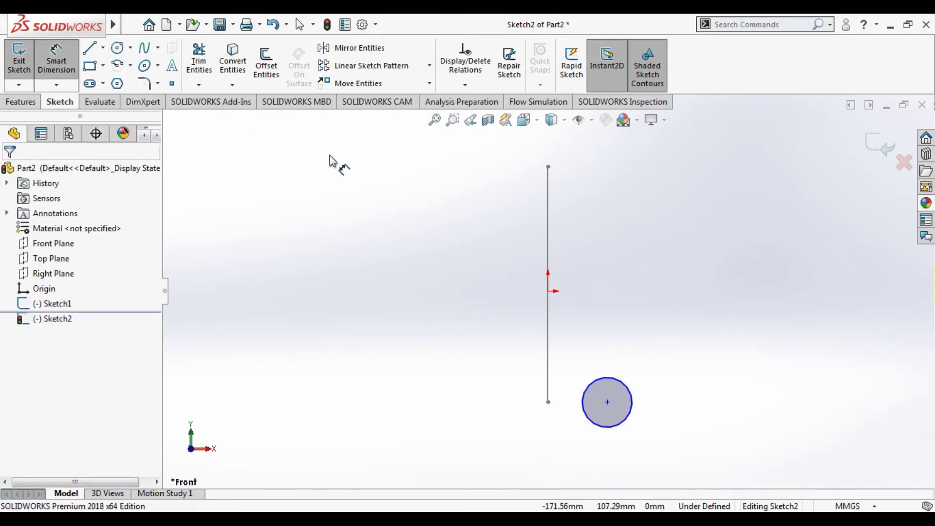
pyautogui.click(548, 403)
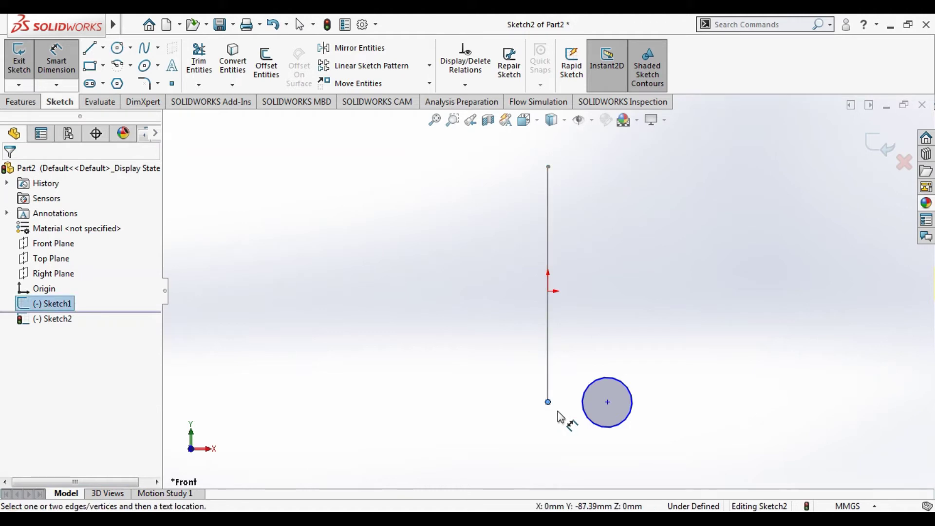
pyautogui.click(608, 404)
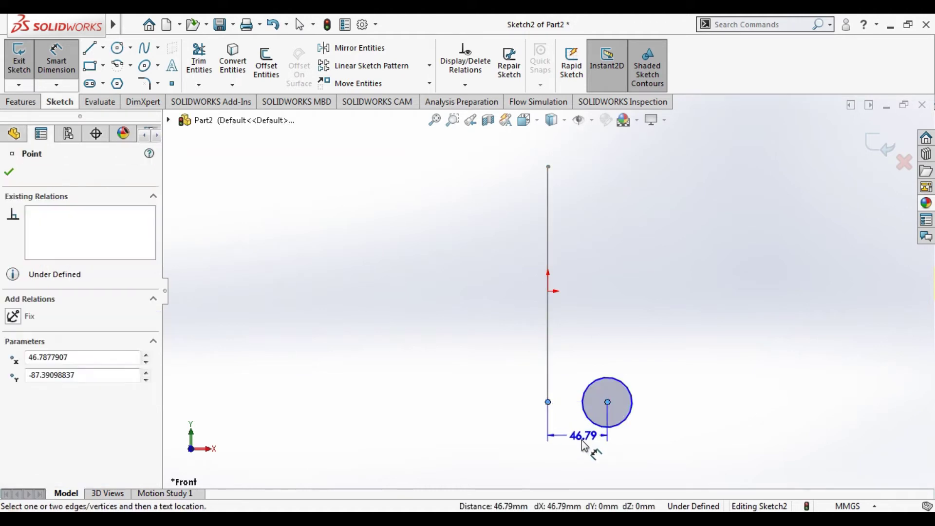
pyautogui.click(582, 446)
pyautogui.write('25')
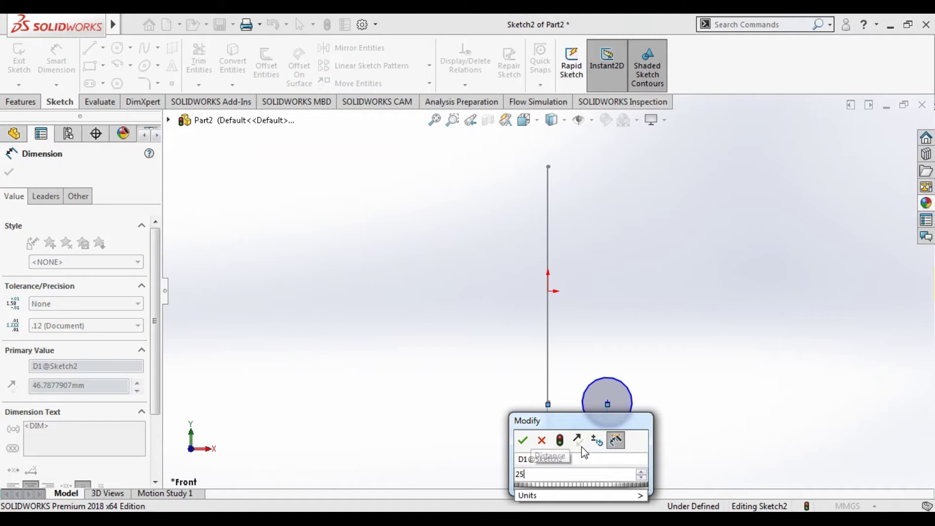
pyautogui.press('Return')
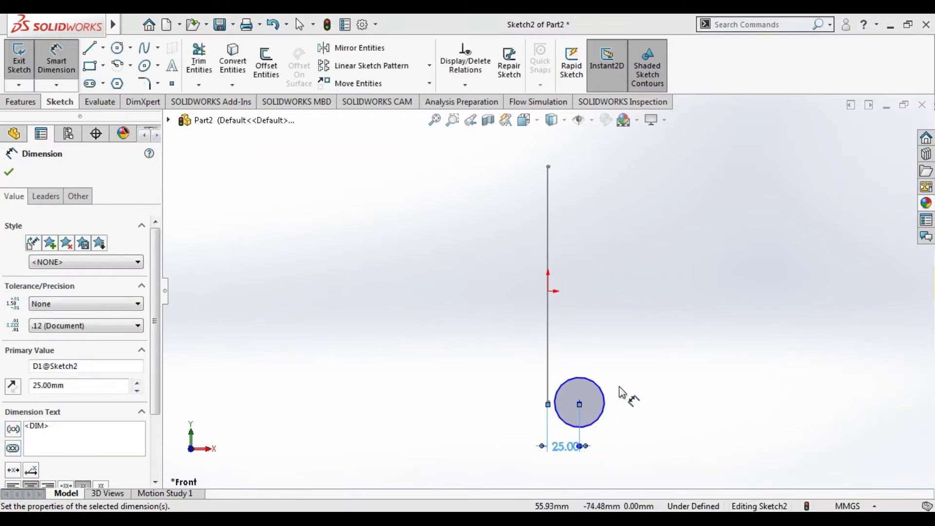
pyautogui.click(593, 385)
pyautogui.click(638, 363)
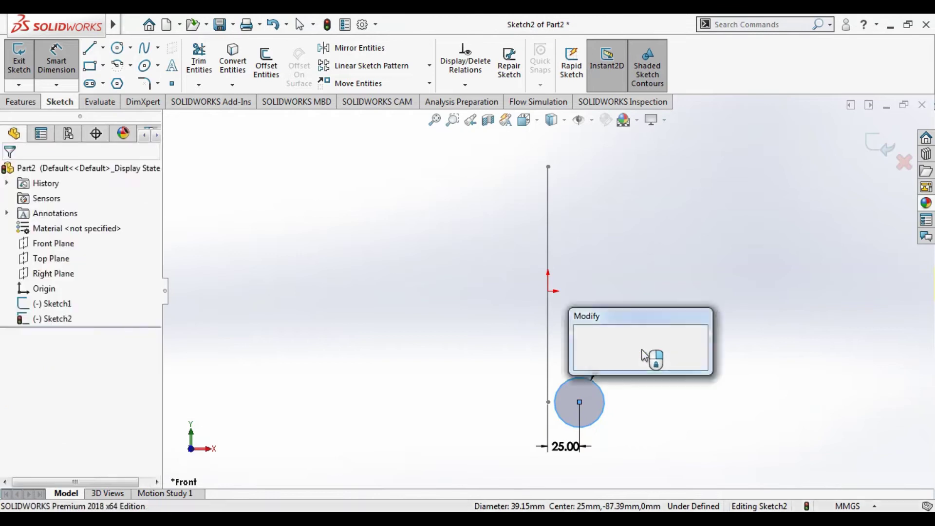
pyautogui.write('10')
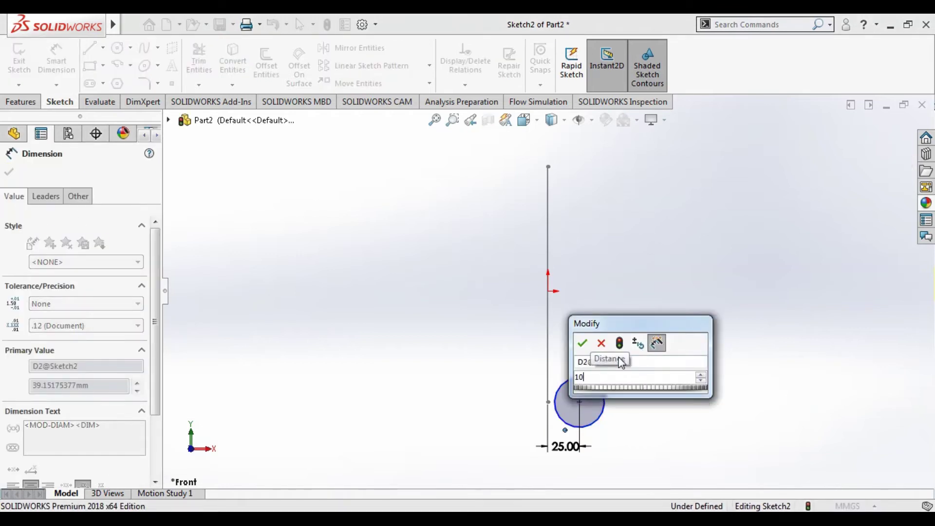
pyautogui.press('Return')
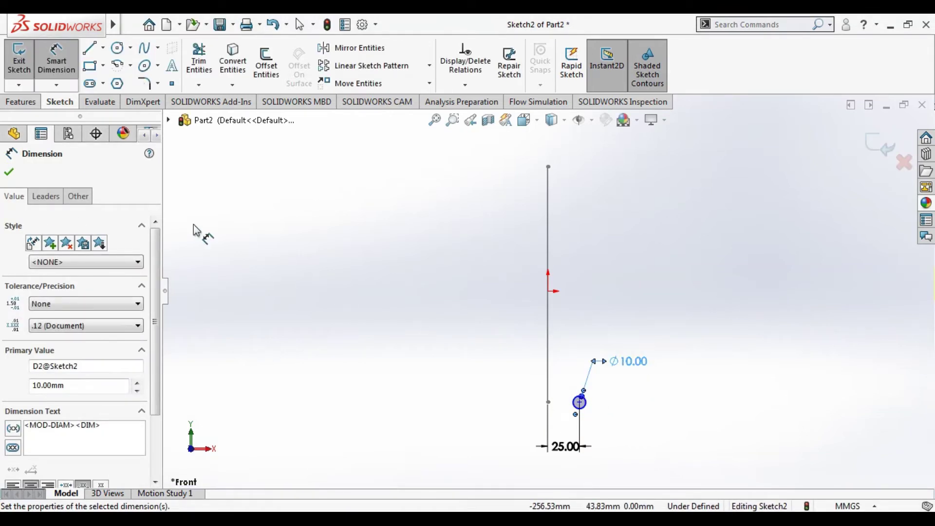
pyautogui.click(9, 172)
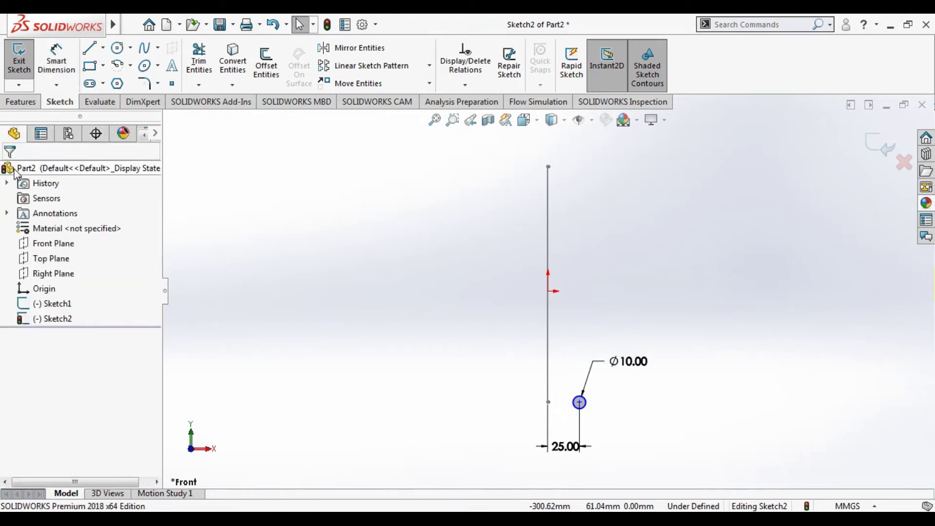
# - Start a sweep with the circle as profile and the vertical line as path
pyautogui.click(20, 102)
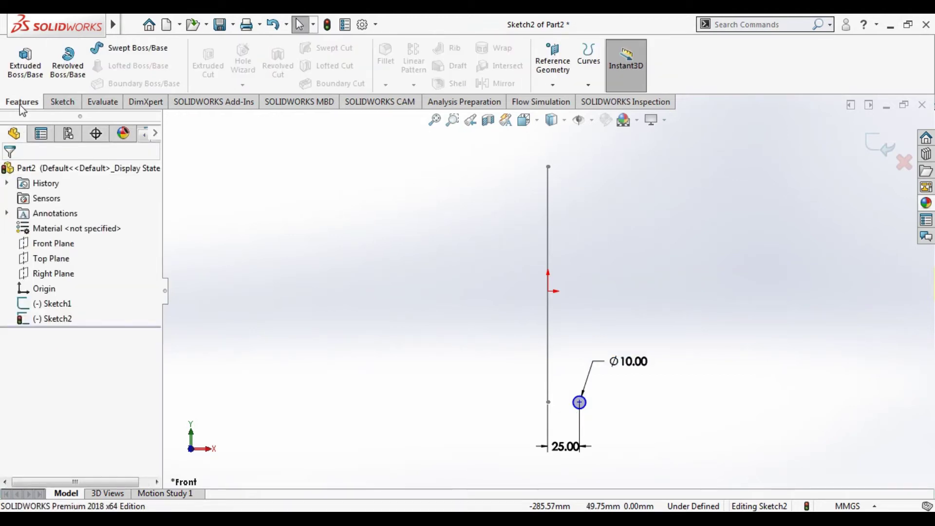
pyautogui.click(125, 49)
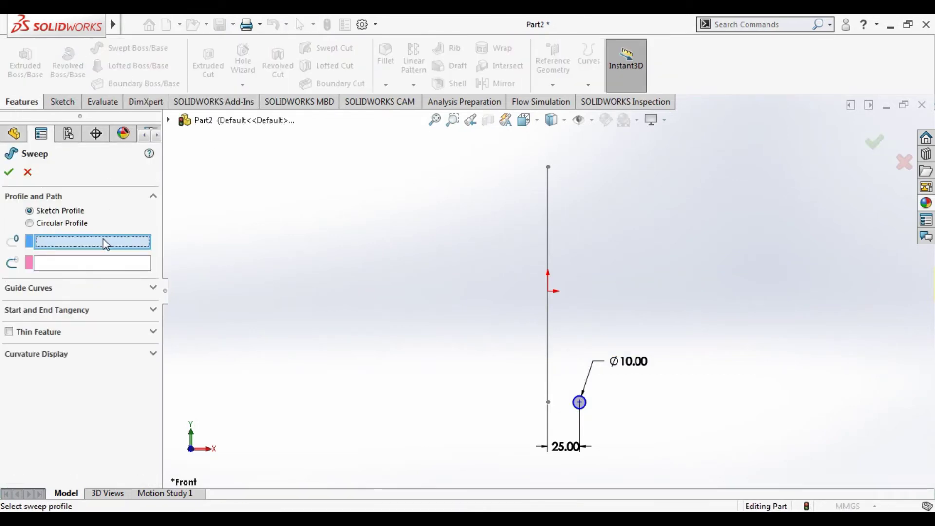
pyautogui.click(589, 408)
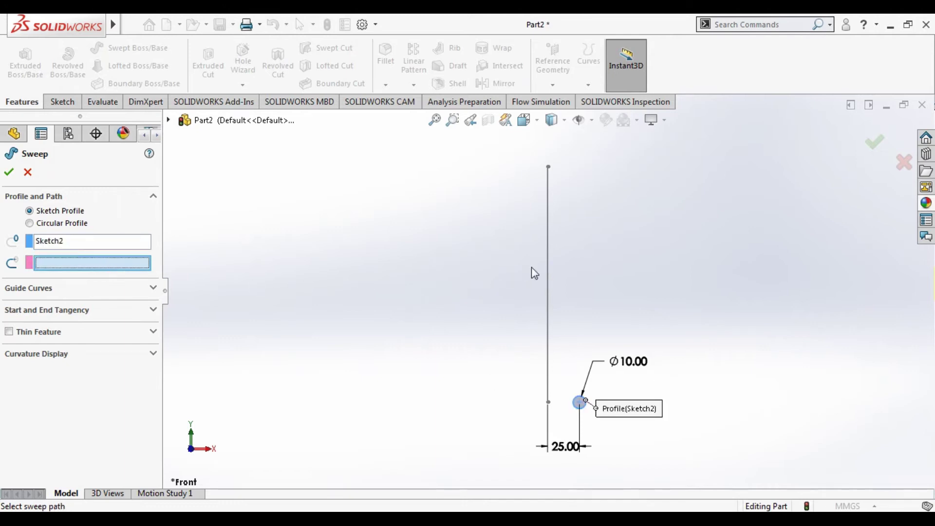
pyautogui.click(549, 271)
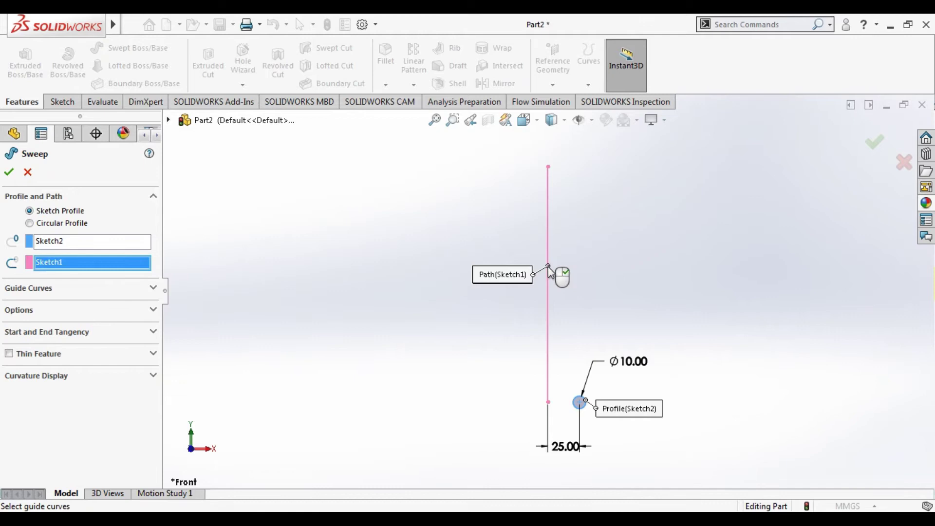
pyautogui.click(153, 289)
pyautogui.click(140, 288)
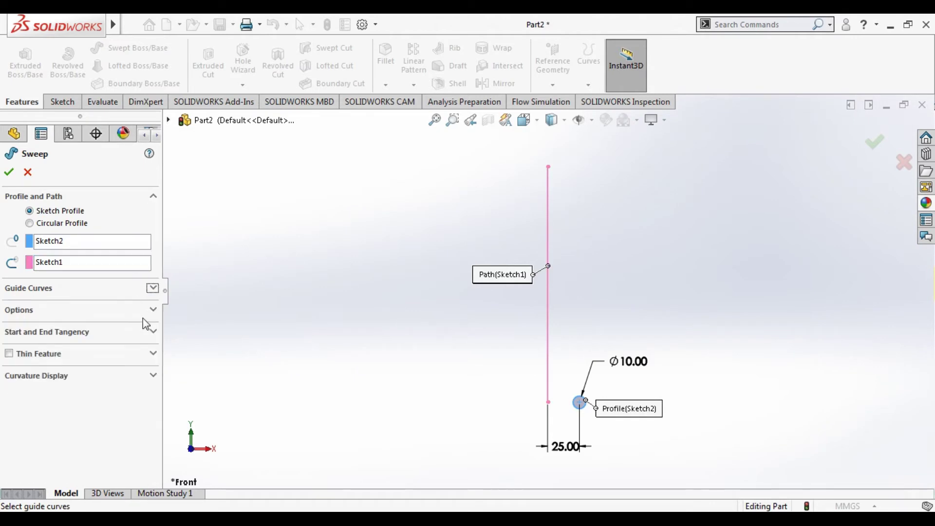
# - Set Follow Path orientation and a 10-revolution twist, then accept the sweep
pyautogui.click(152, 310)
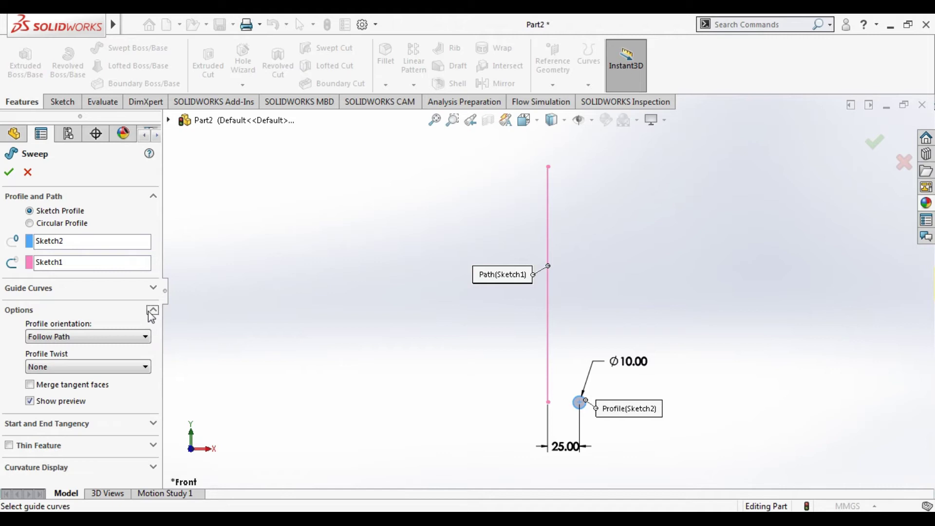
pyautogui.click(144, 337)
pyautogui.click(144, 337)
pyautogui.press('Down')
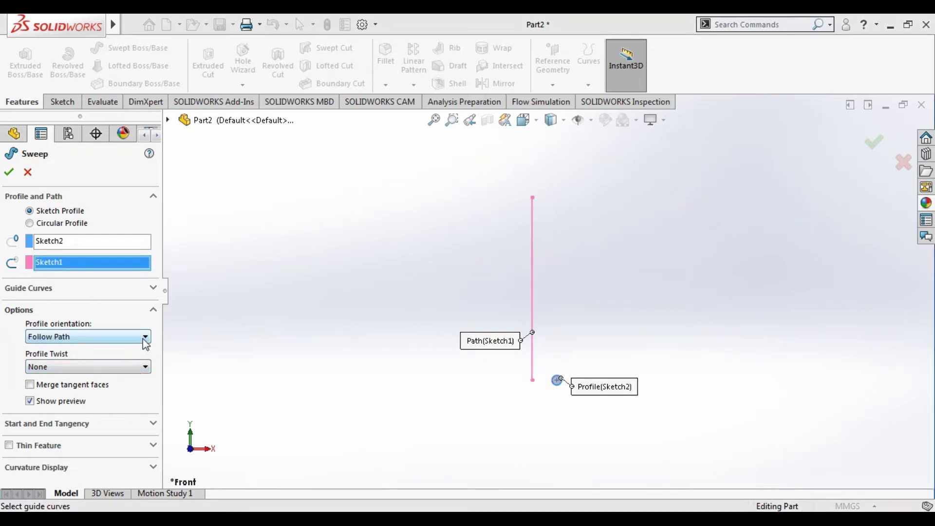
pyautogui.click(145, 337)
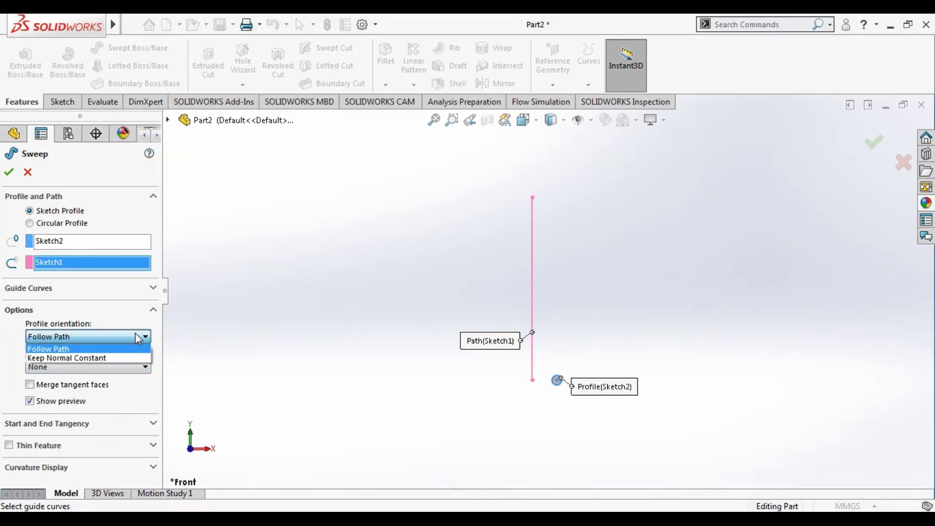
pyautogui.click(141, 347)
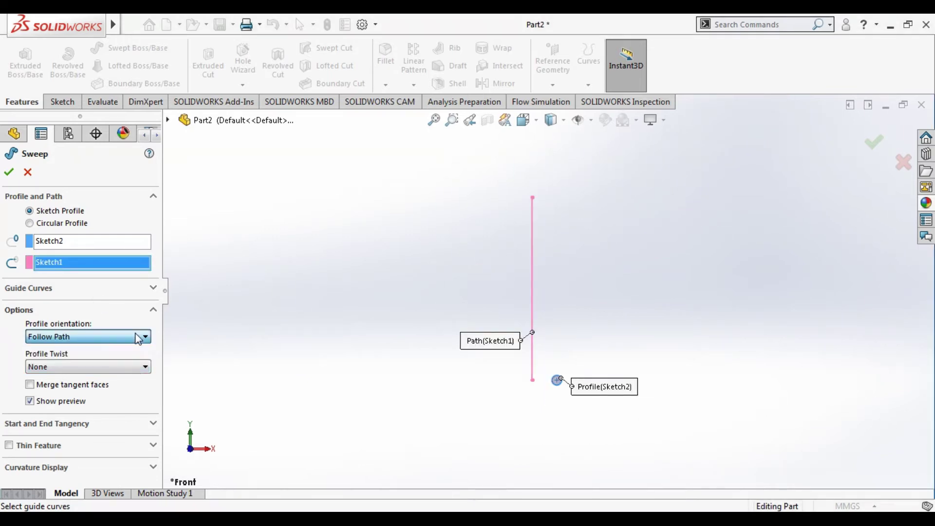
pyautogui.click(143, 374)
pyautogui.click(104, 388)
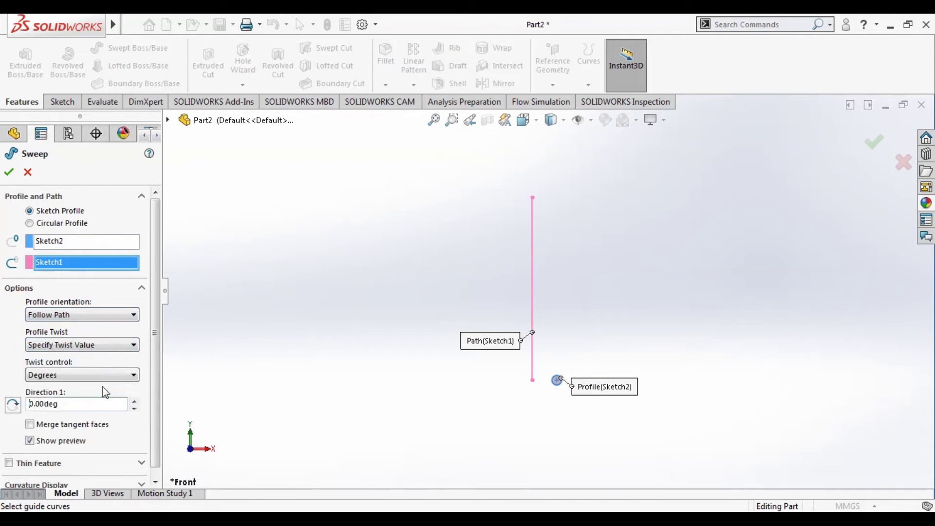
pyautogui.click(86, 403)
pyautogui.write('10')
pyautogui.scroll(-1, 111, 395)
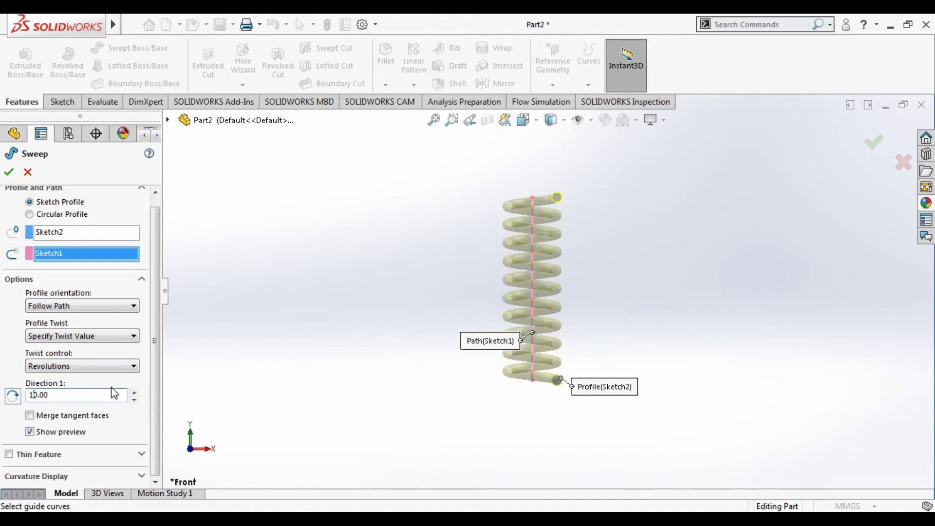
pyautogui.click(9, 173)
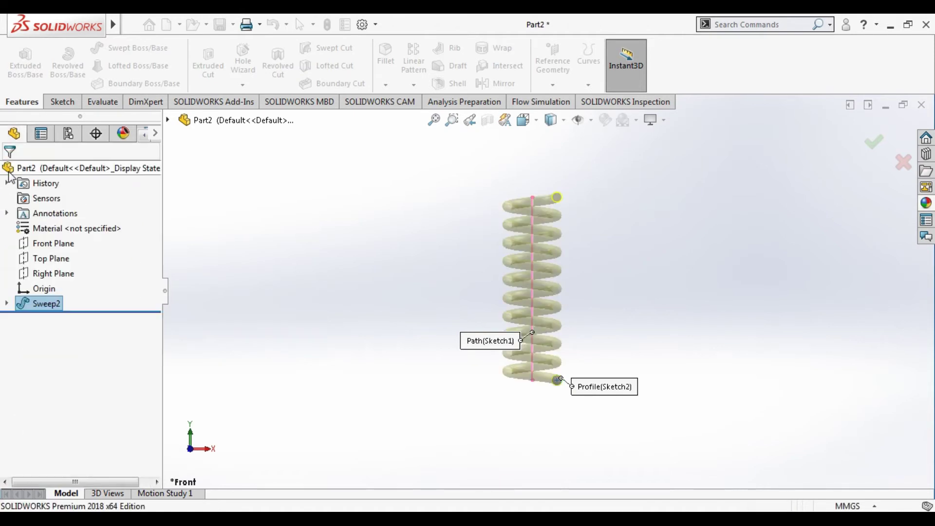
# - Recolour the whole Part2 spring grey through its Appearances settings
pyautogui.moveTo(480, 232)
pyautogui.mouseDown(button='middle')
pyautogui.moveTo(480, 282)
pyautogui.moveTo(476, 188)
pyautogui.moveTo(512, 224)
pyautogui.moveTo(493, 233)
pyautogui.mouseUp(button='middle')
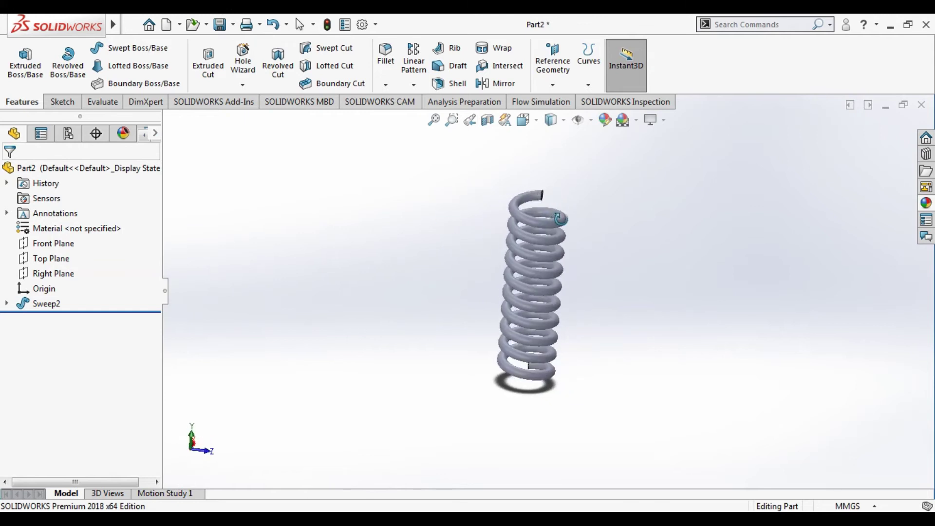
pyautogui.rightClick(120, 167)
pyautogui.click(158, 153)
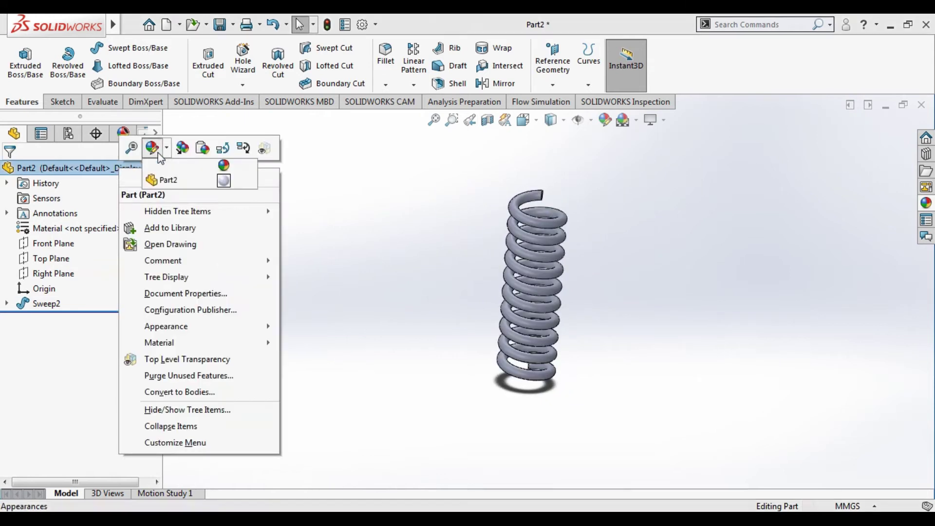
pyautogui.click(167, 180)
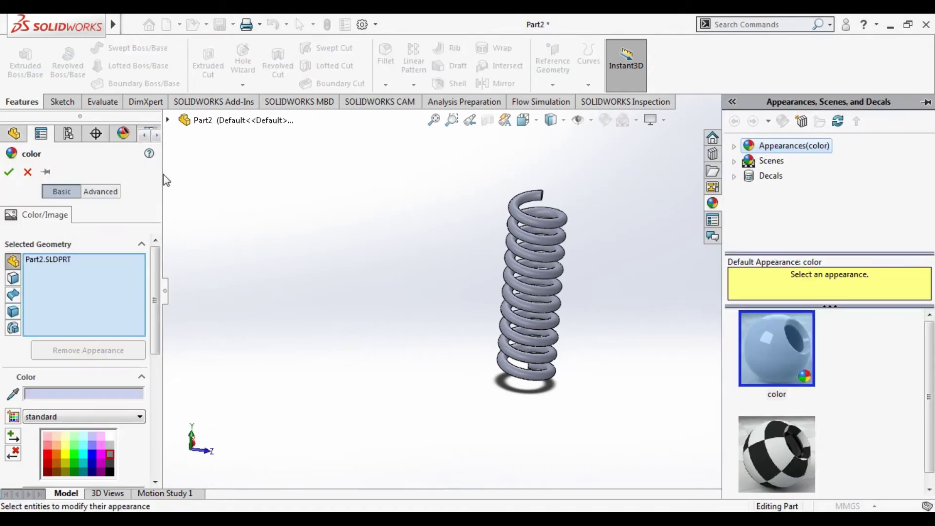
pyautogui.click(111, 463)
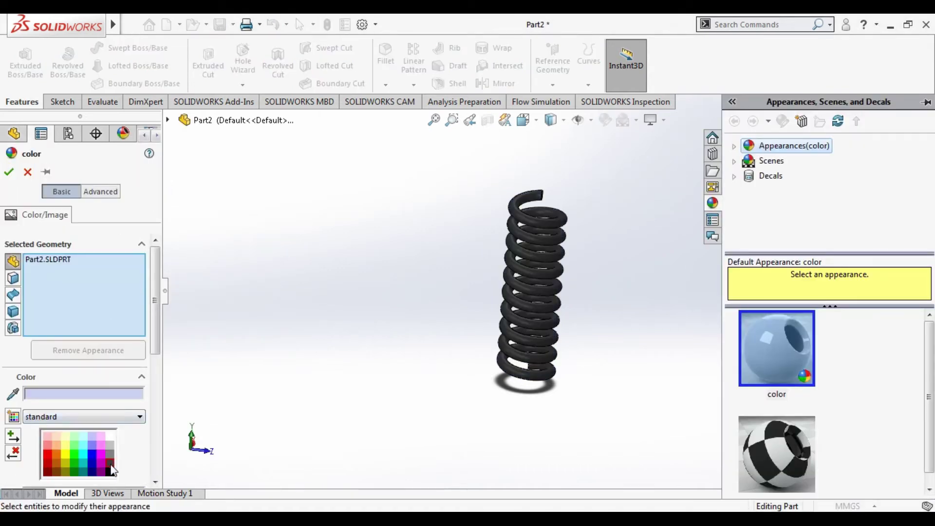
pyautogui.click(110, 472)
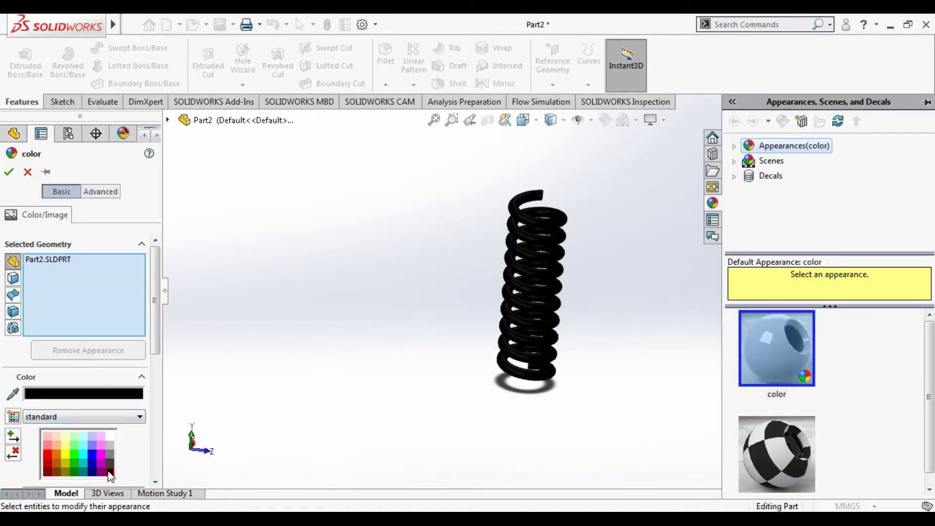
pyautogui.click(110, 445)
pyautogui.moveTo(455, 310); pyautogui.dragTo(369, 231, button='middle')
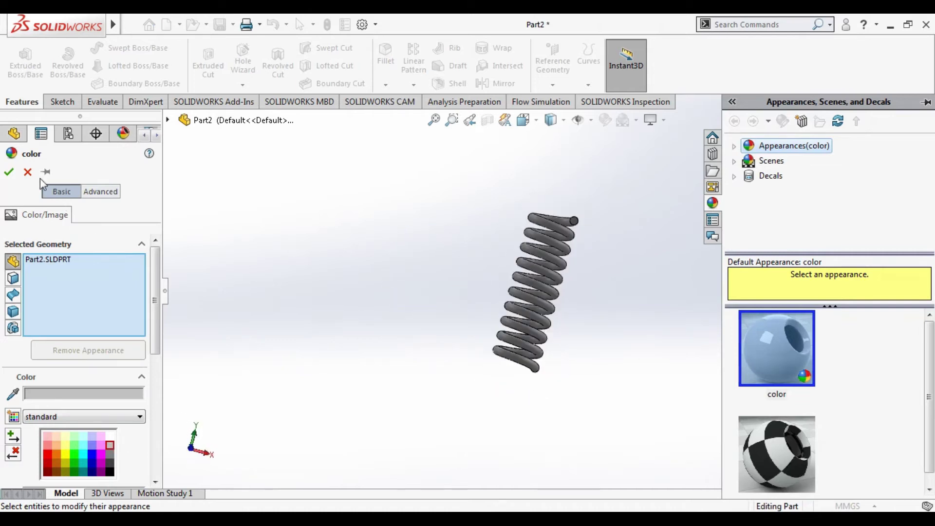
pyautogui.click(10, 172)
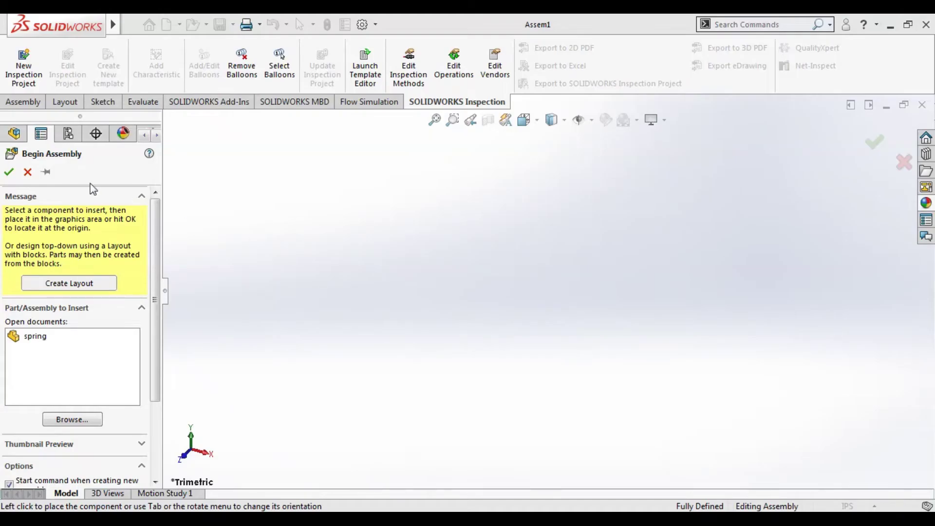
# - Browse to the new part 1 washer file and place it in the assembly
pyautogui.click(85, 426)
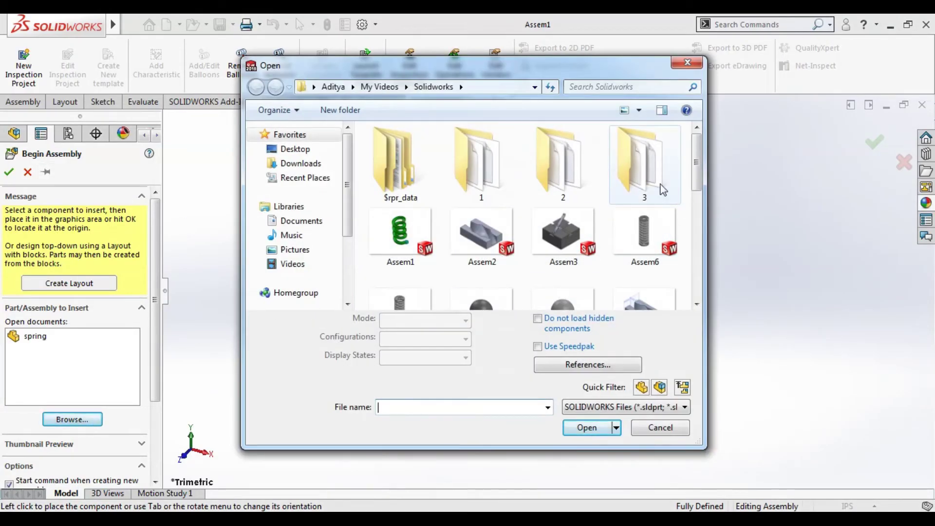
pyautogui.moveTo(698, 174); pyautogui.dragTo(703, 212)
pyautogui.click(644, 248)
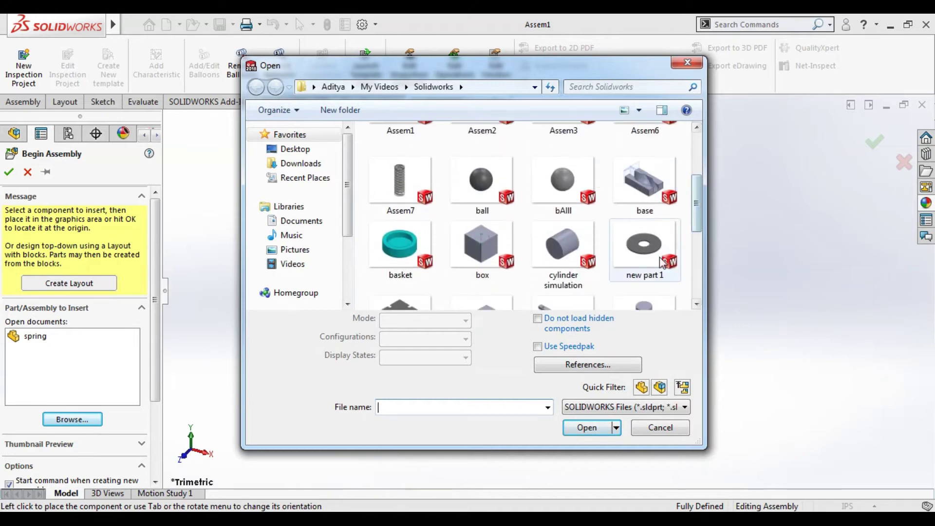
pyautogui.click(600, 409)
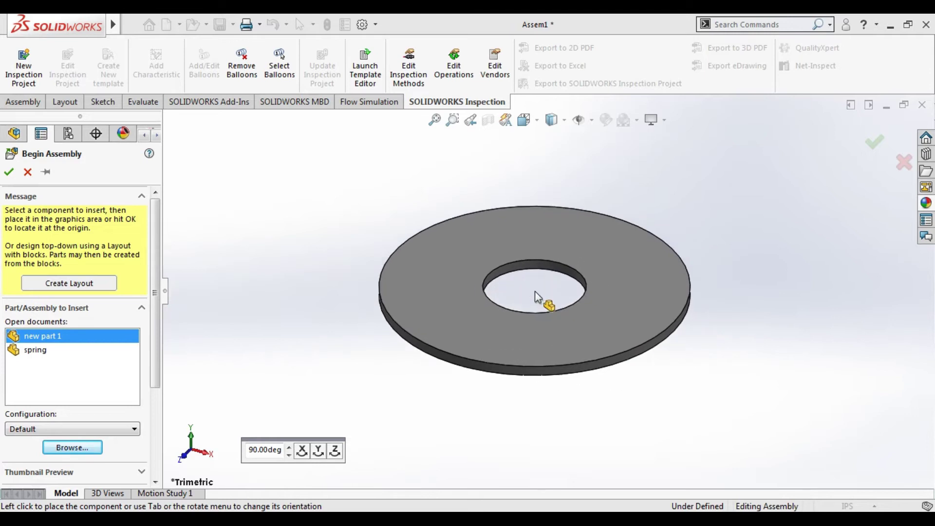
pyautogui.click(536, 296)
pyautogui.click(548, 297)
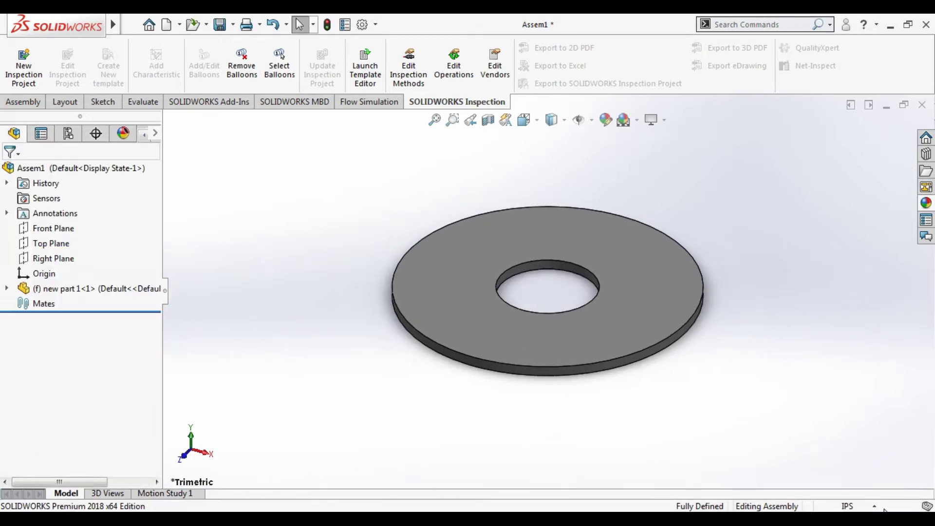
# - Switch units to MMGS and stack a copied washer above the first one
pyautogui.click(851, 506)
pyautogui.click(864, 449)
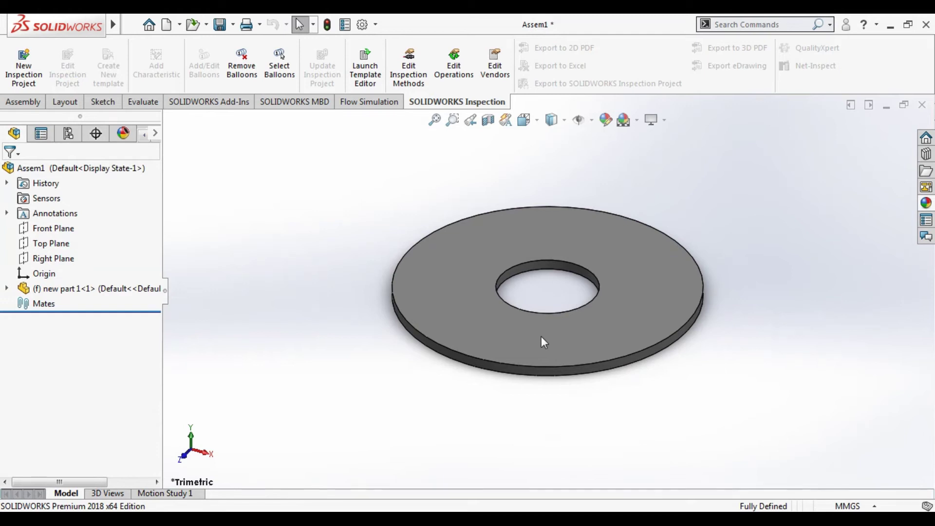
pyautogui.keyDown('ctrl'); pyautogui.moveTo(542, 336); pyautogui.dragTo(364, 230); pyautogui.keyUp('ctrl')
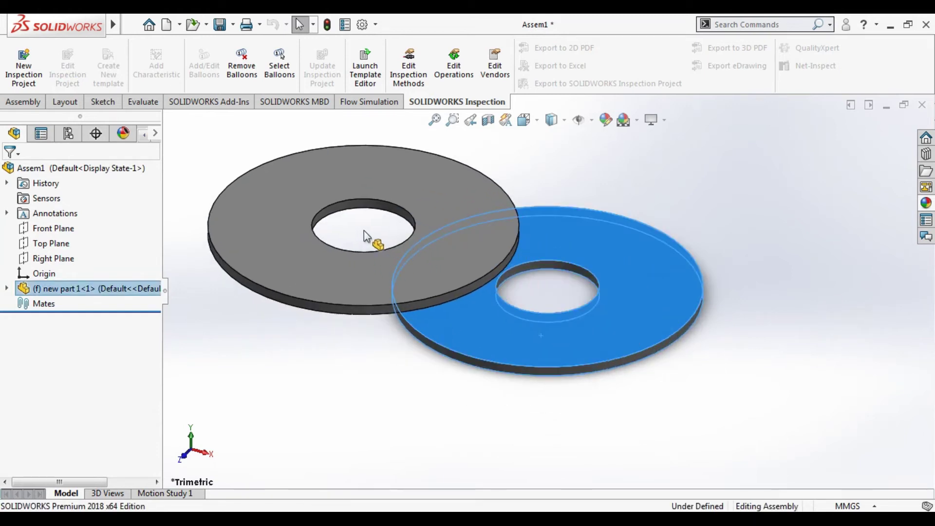
pyautogui.press('Escape')
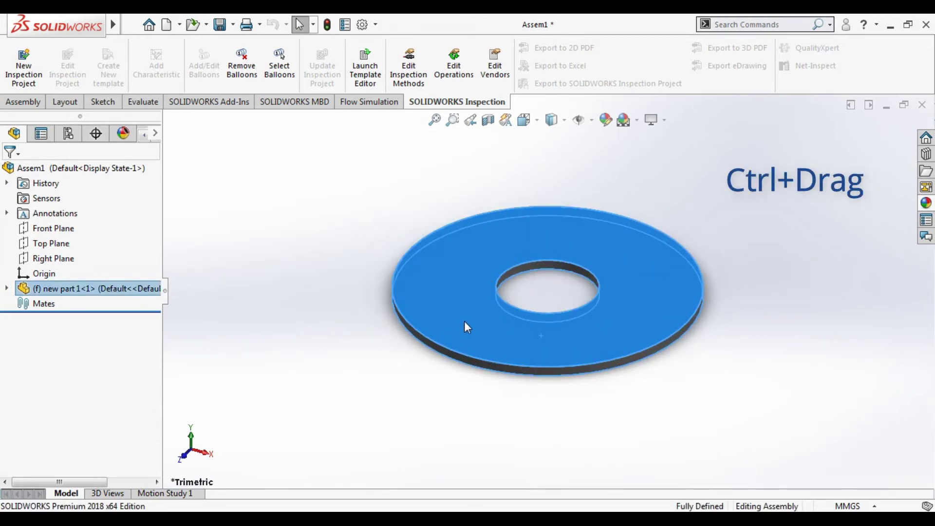
pyautogui.keyDown('ctrl'); pyautogui.moveTo(464, 322); pyautogui.dragTo(361, 285); pyautogui.keyUp('ctrl')
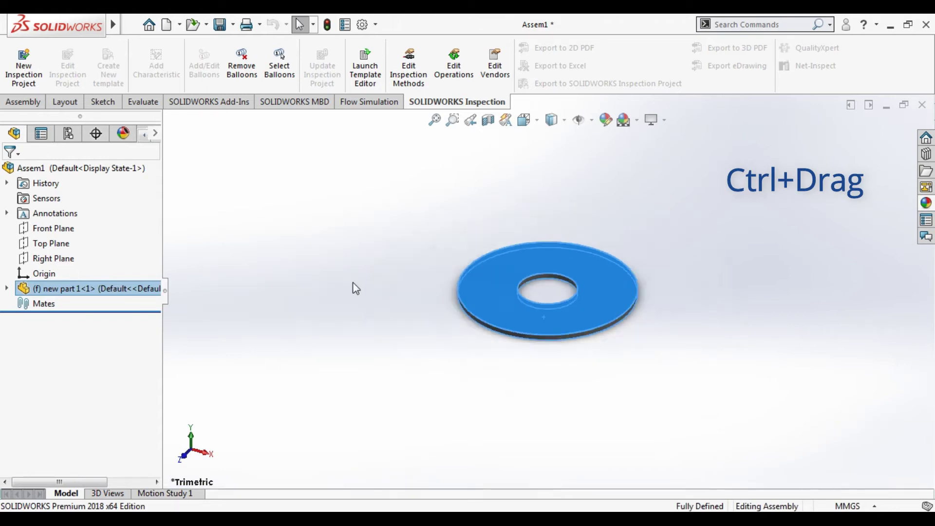
pyautogui.scroll(5, 384, 296)
pyautogui.keyDown('ctrl'); pyautogui.moveTo(558, 307); pyautogui.dragTo(461, 321); pyautogui.keyUp('ctrl')
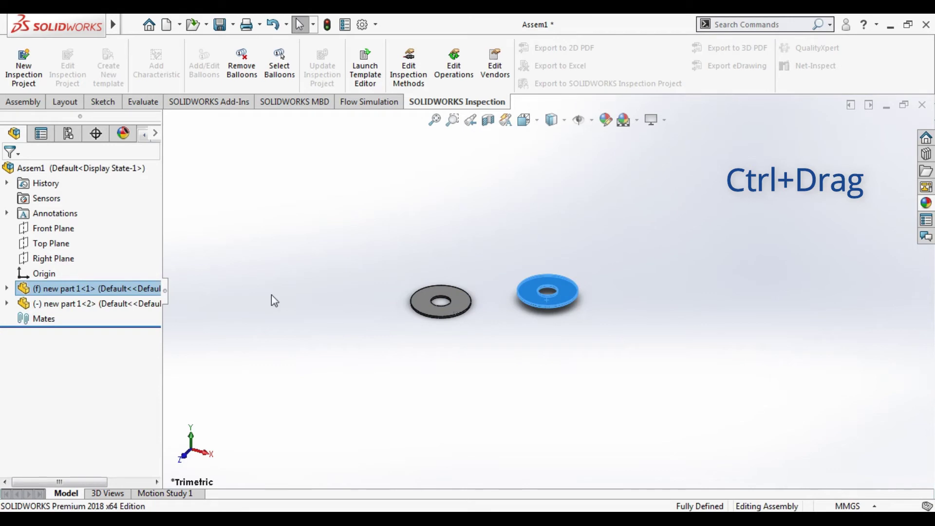
pyautogui.moveTo(436, 317); pyautogui.dragTo(555, 270)
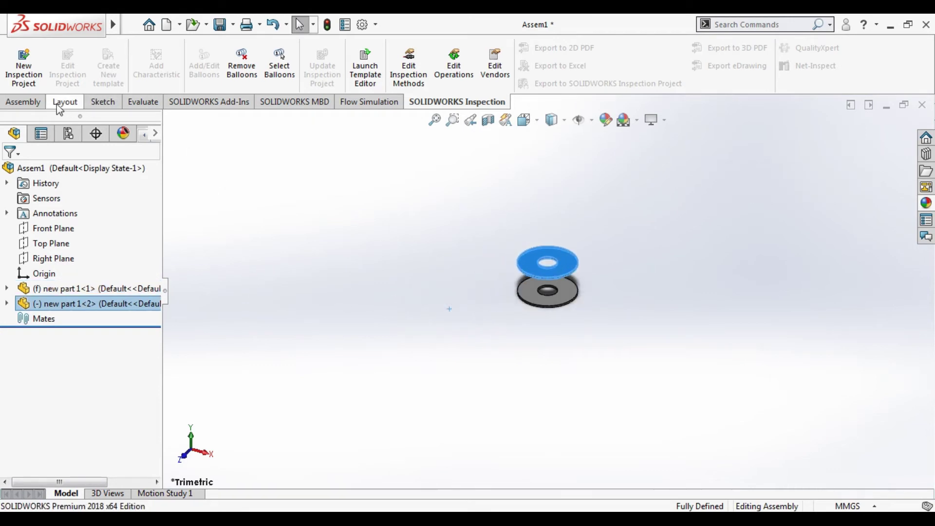
pyautogui.click(24, 102)
# - Add a concentric mate between a face on the bottom washer and one on the top washer
pyautogui.click(116, 68)
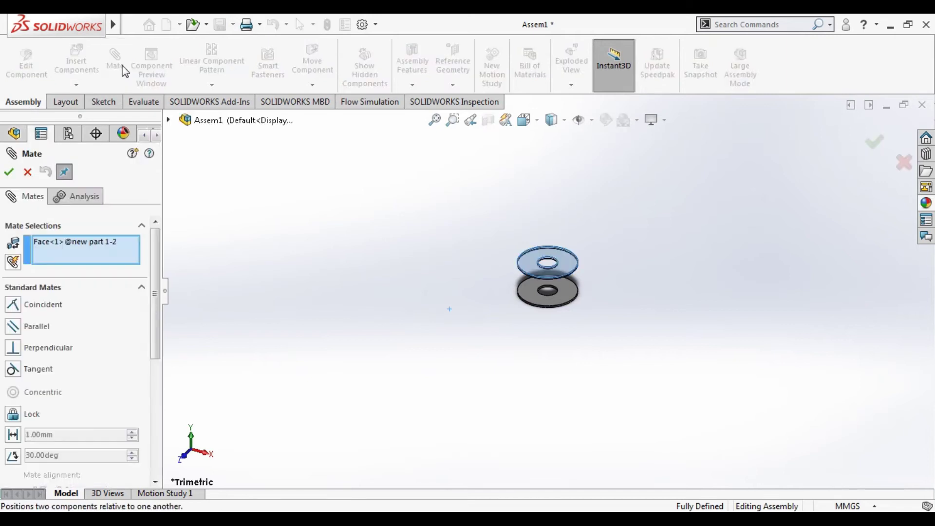
pyautogui.rightClick(106, 247)
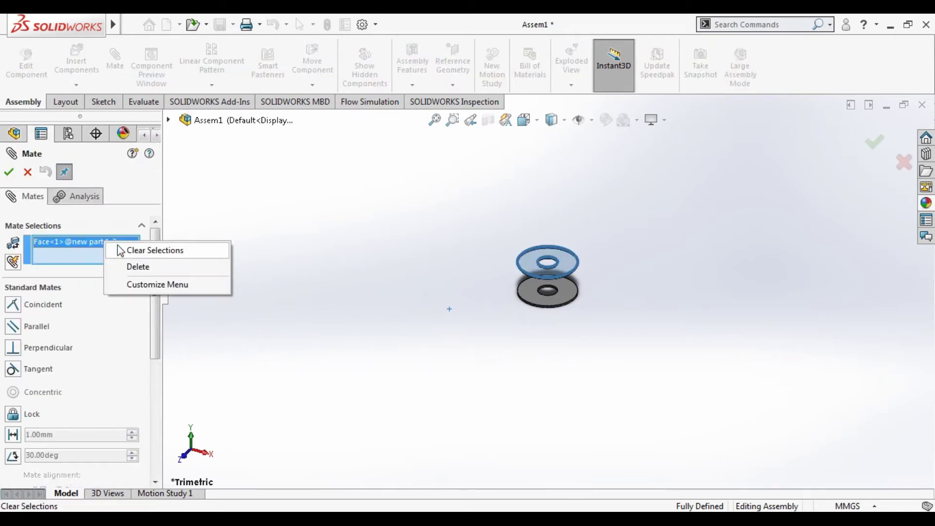
pyautogui.click(128, 248)
pyautogui.moveTo(477, 296)
pyautogui.mouseDown(button='middle')
pyautogui.moveTo(545, 312)
pyautogui.moveTo(557, 288)
pyautogui.mouseUp(button='middle')
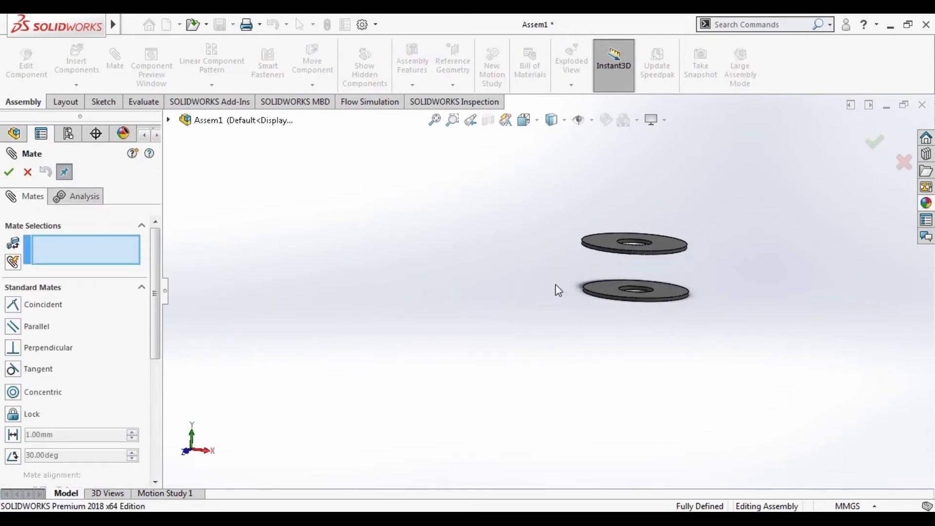
pyautogui.scroll(5, 674, 281)
pyautogui.click(562, 382)
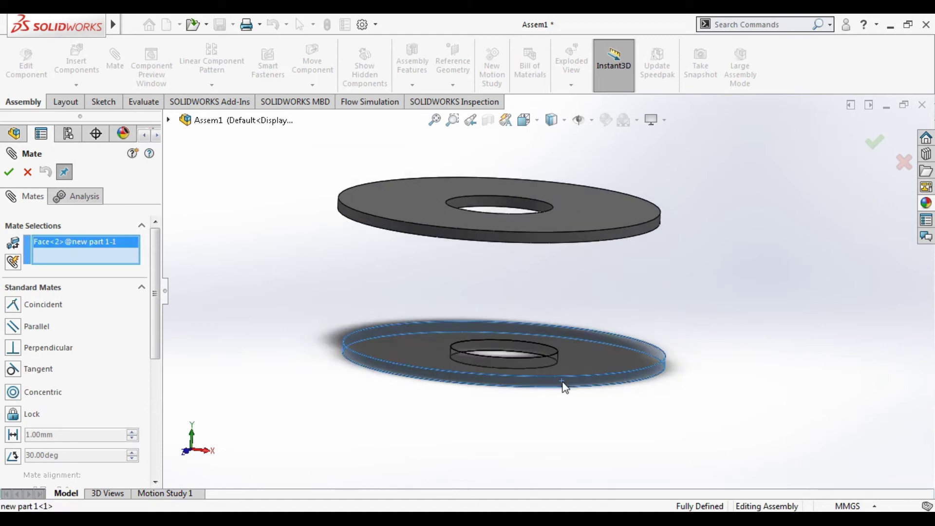
pyautogui.click(569, 242)
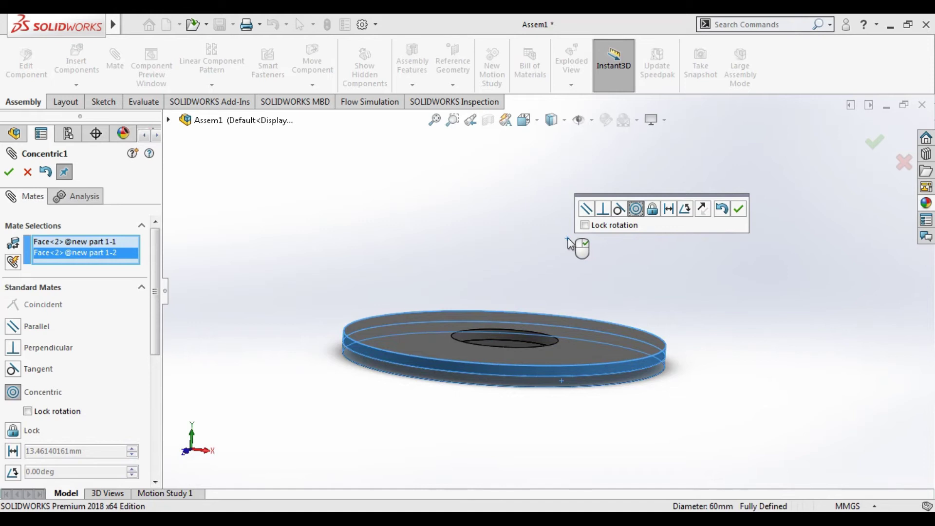
# - Accept Concentric1, lift the upper washer, and select both washer faces for a new mate
pyautogui.click(739, 210)
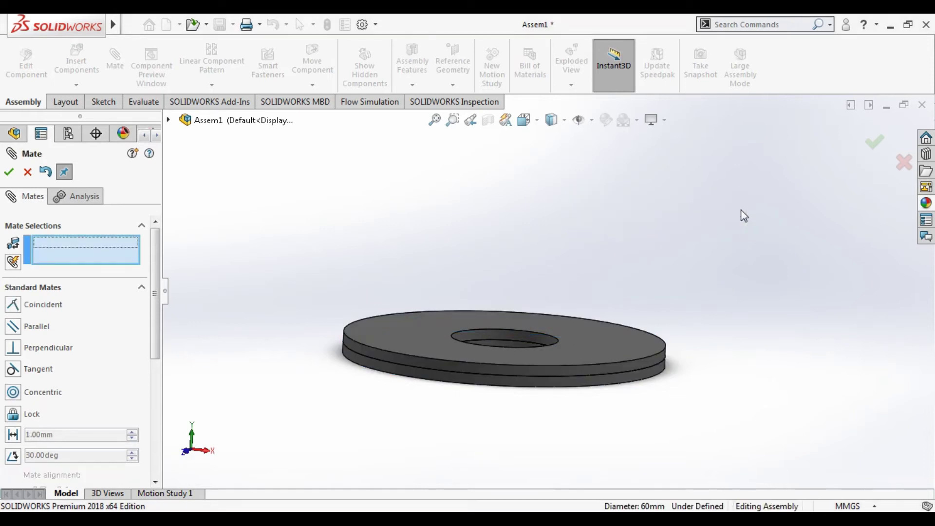
pyautogui.moveTo(489, 342); pyautogui.dragTo(506, 227)
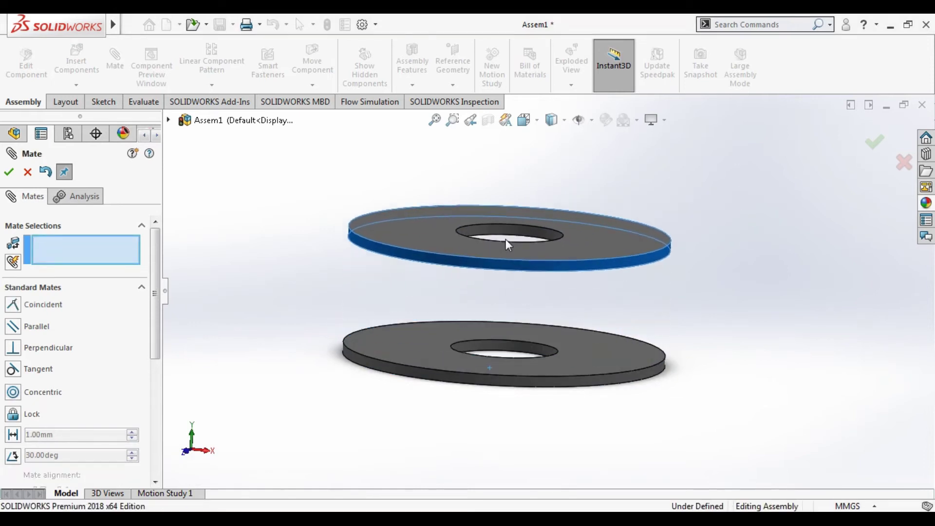
pyautogui.click(426, 354)
pyautogui.moveTo(425, 352)
pyautogui.mouseDown(button='middle')
pyautogui.moveTo(445, 260)
pyautogui.moveTo(409, 276)
pyautogui.mouseUp(button='middle')
pyautogui.click(442, 236)
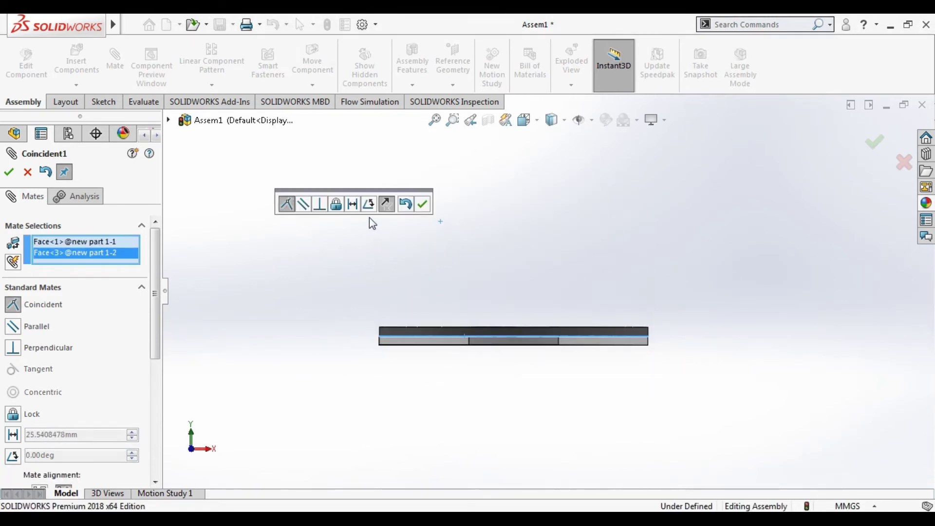
# - Space the two washer faces 185 mm apart with a Distance mate and finish mating
pyautogui.click(356, 209)
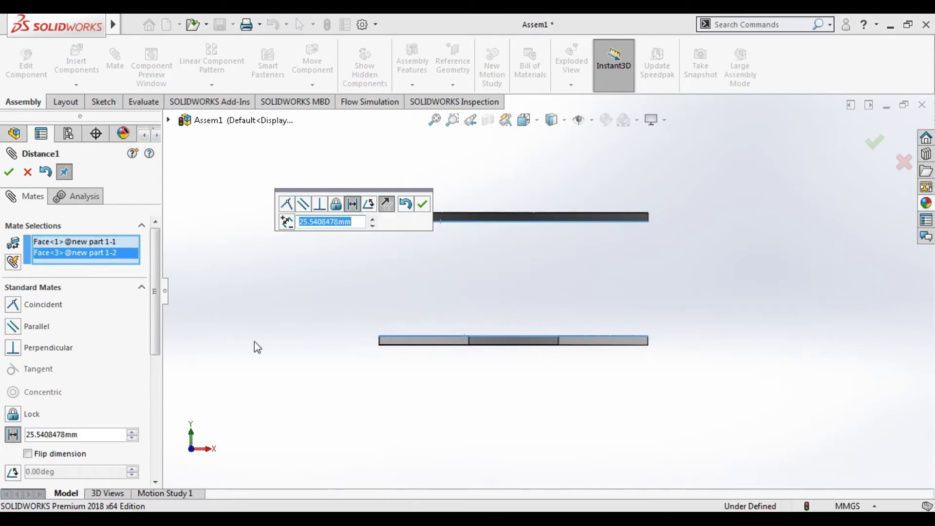
pyautogui.write('18')
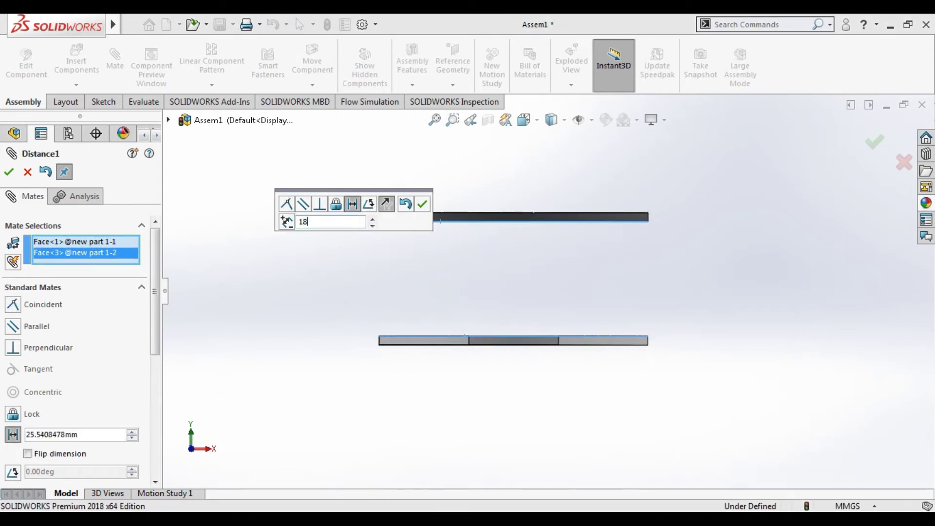
pyautogui.write('5')
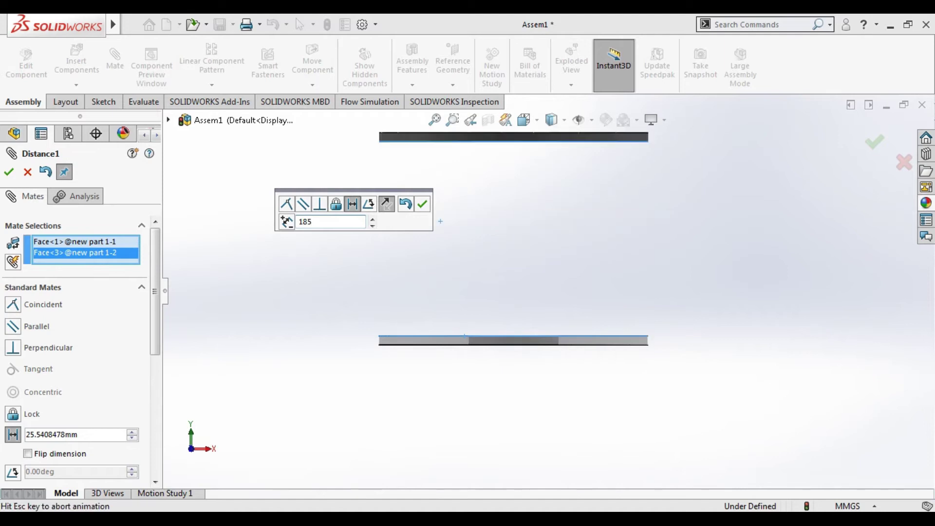
pyautogui.press('Return')
pyautogui.scroll(3, 429, 288)
pyautogui.scroll(2, 429, 288)
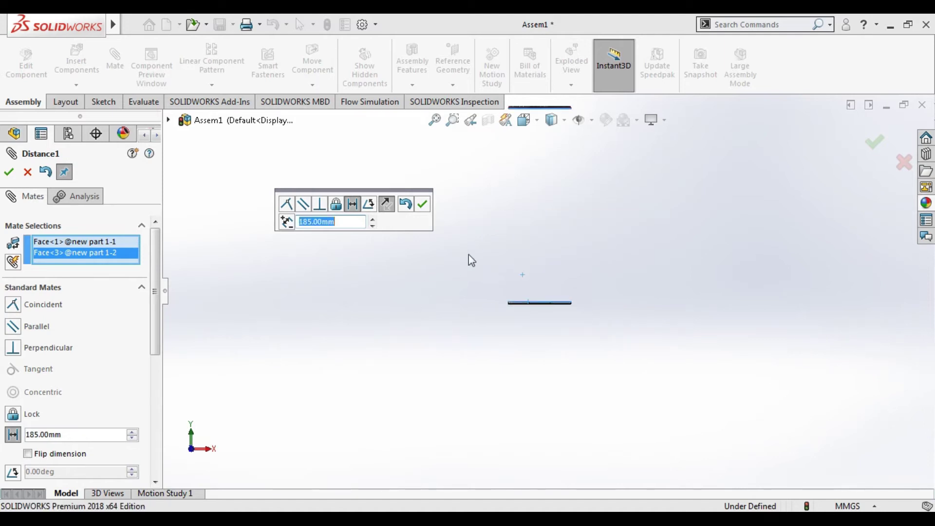
pyautogui.click(422, 204)
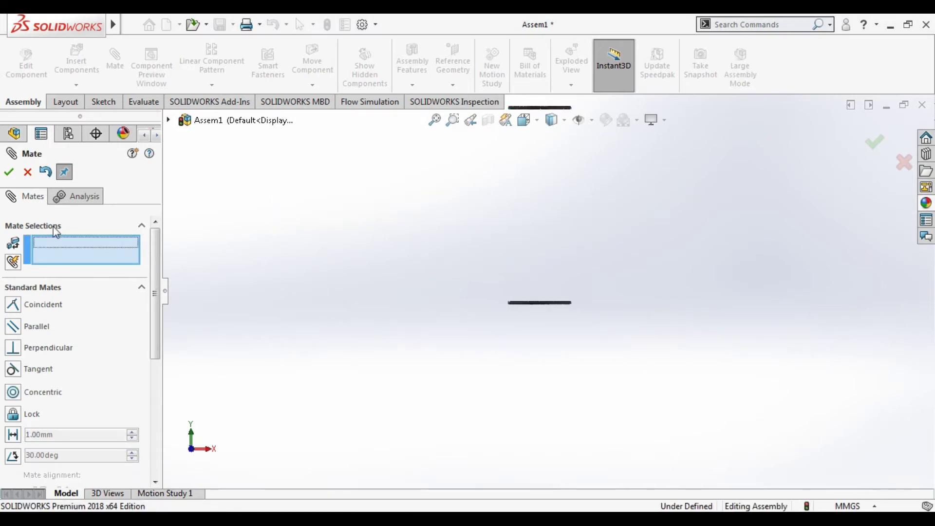
pyautogui.click(8, 173)
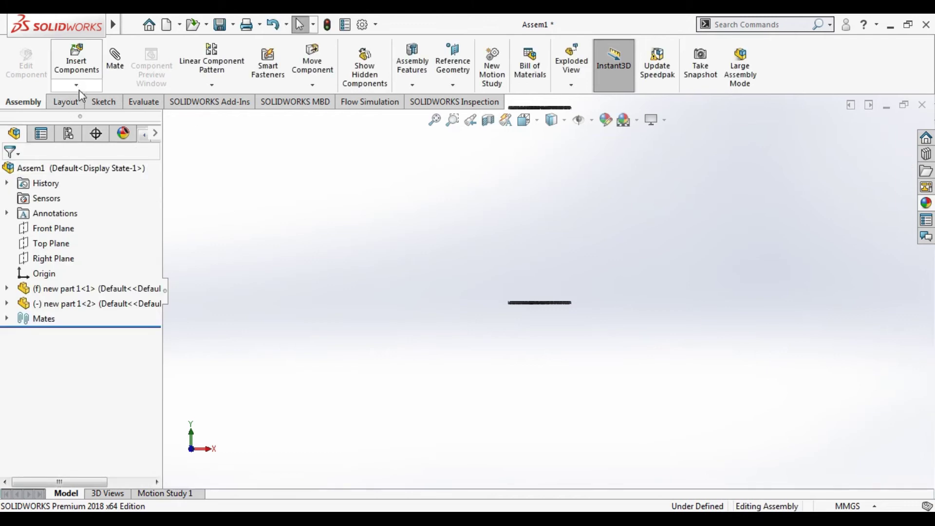
# - Insert the spring part from the open documents and place it beside the washers
pyautogui.click(78, 87)
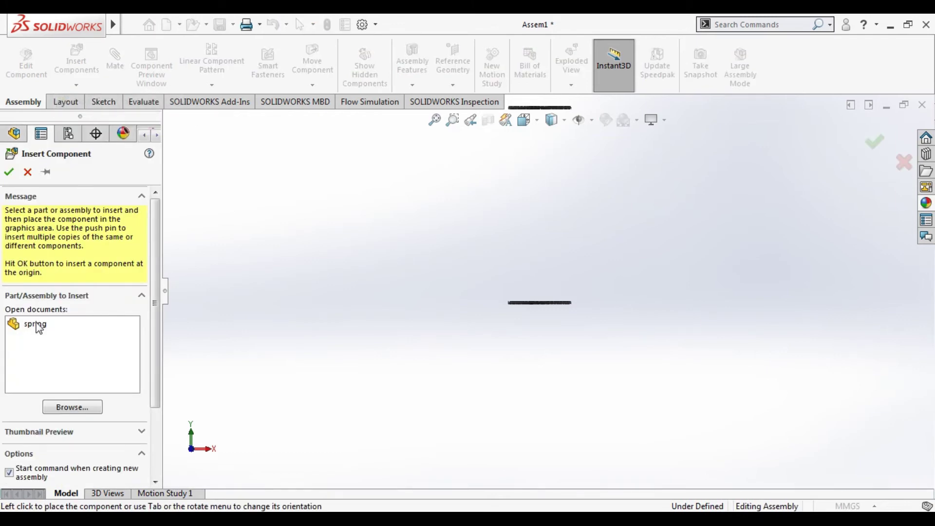
pyautogui.click(38, 326)
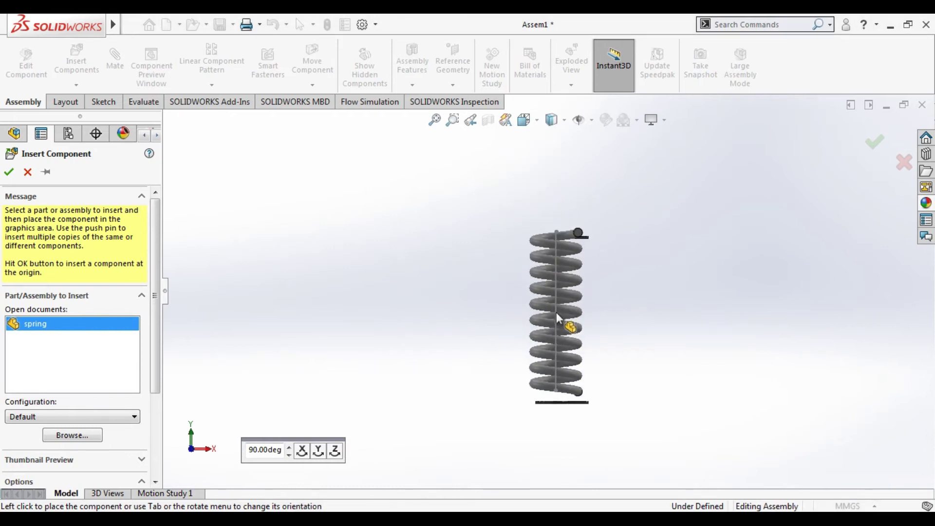
pyautogui.click(556, 312)
pyautogui.moveTo(478, 282); pyautogui.dragTo(443, 355, button='middle')
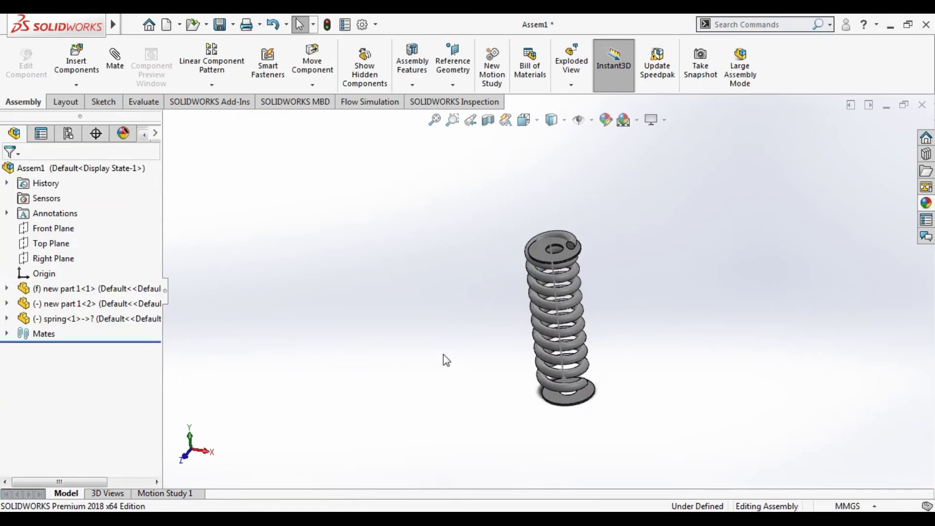
pyautogui.click(115, 56)
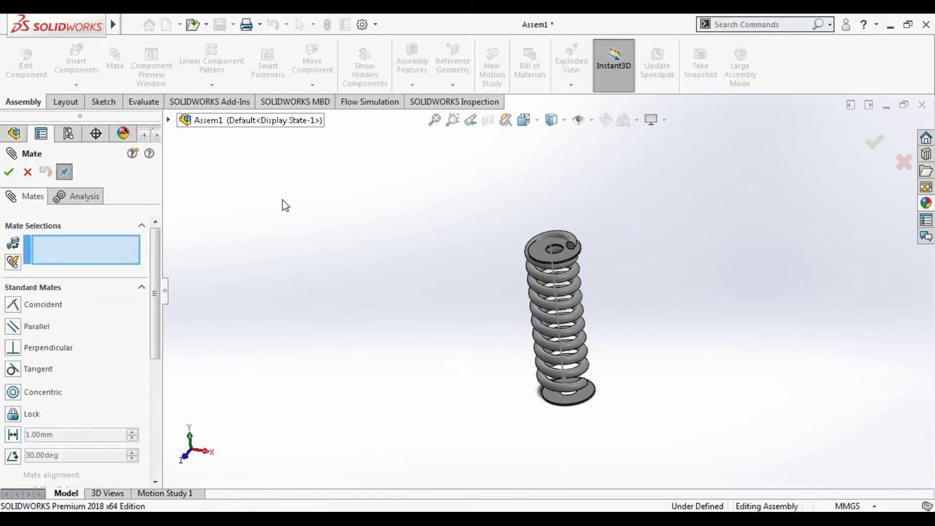
# - Select the spring's Sketch1 axis line as mate reference, replacing a wrongly picked point
pyautogui.moveTo(528, 247)
pyautogui.mouseDown(button='middle')
pyautogui.moveTo(543, 184)
pyautogui.moveTo(581, 235)
pyautogui.mouseUp(button='middle')
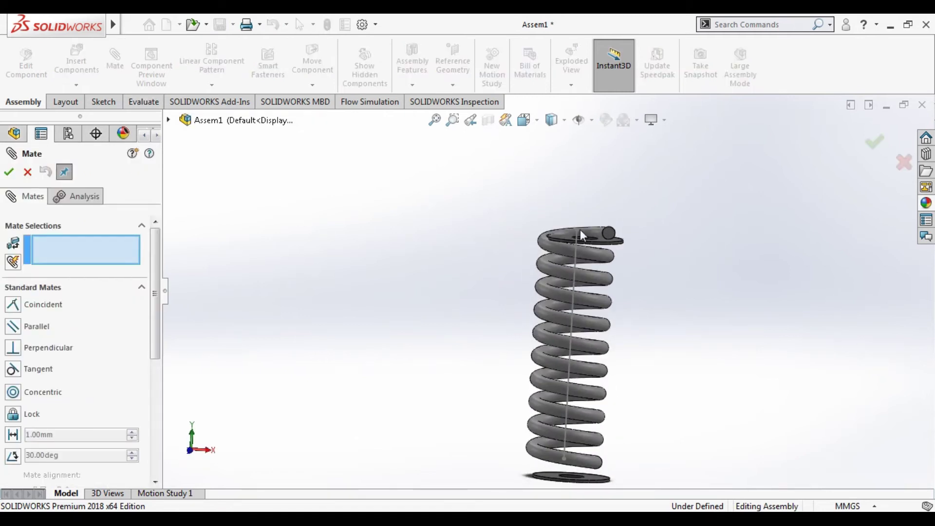
pyautogui.click(577, 230)
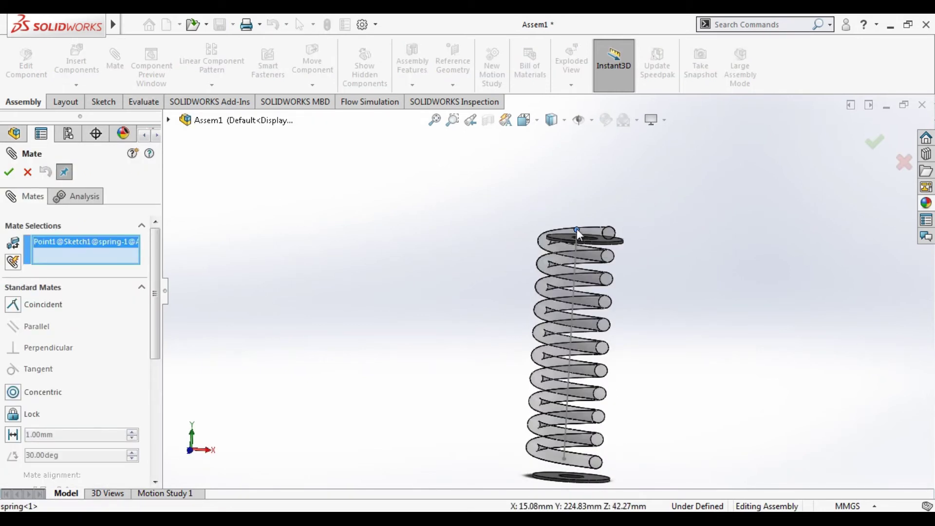
pyautogui.rightClick(76, 245)
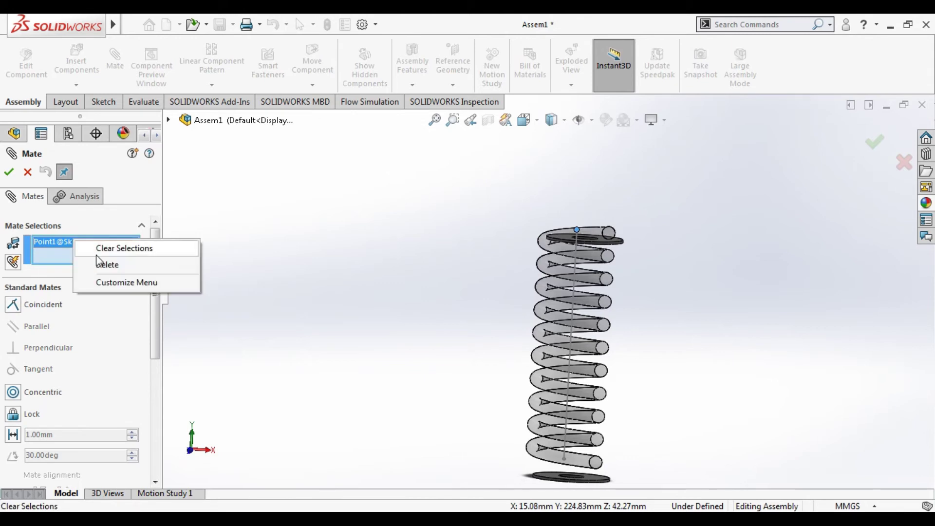
pyautogui.click(115, 249)
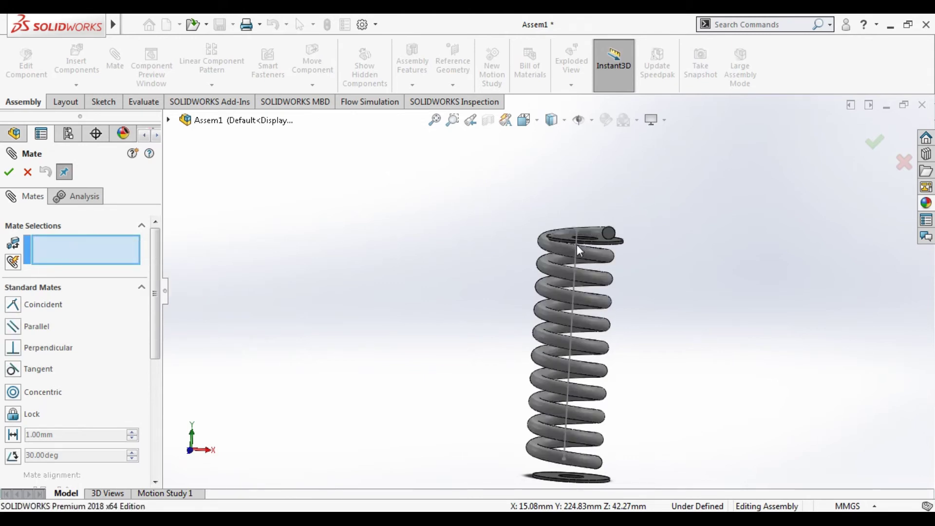
pyautogui.click(578, 250)
pyautogui.scroll(-2, 577, 247)
pyautogui.scroll(-2, 577, 247)
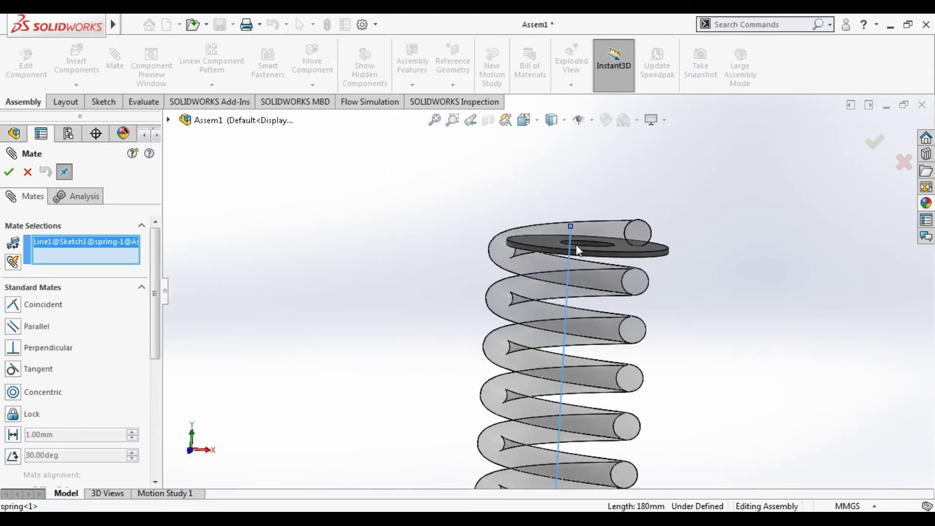
# - Make the spring axis concentric with the washer edge (Concentric2) and close the mate
pyautogui.click(603, 258)
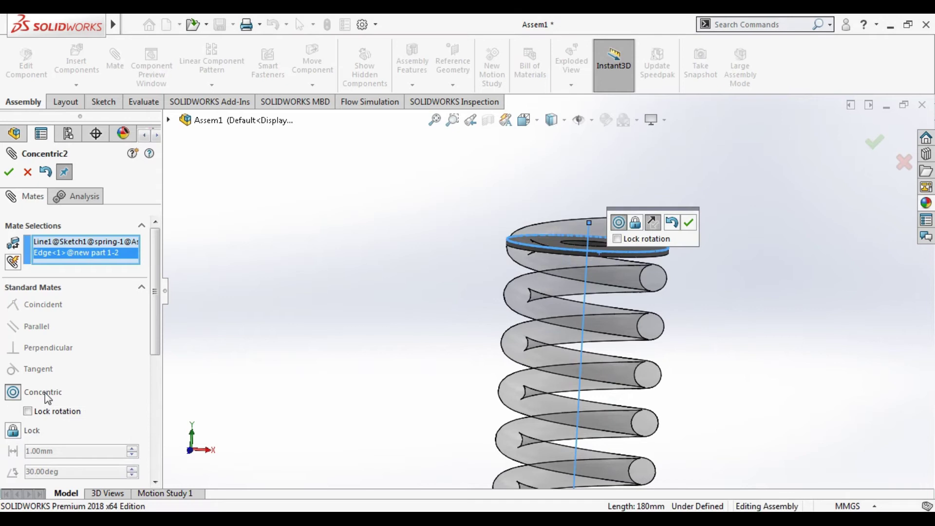
pyautogui.scroll(3, 439, 282)
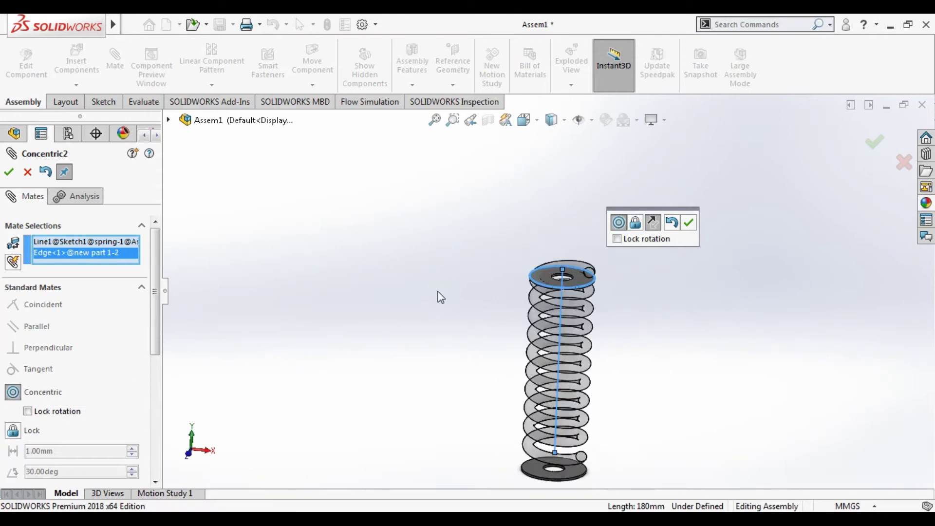
pyautogui.click(688, 222)
pyautogui.moveTo(656, 380); pyautogui.dragTo(650, 315, button='middle')
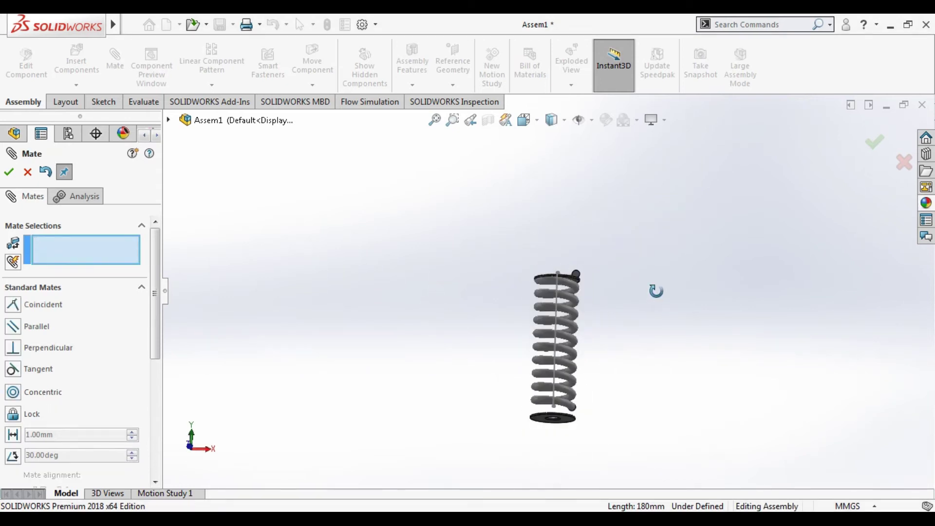
pyautogui.scroll(-3, 577, 324)
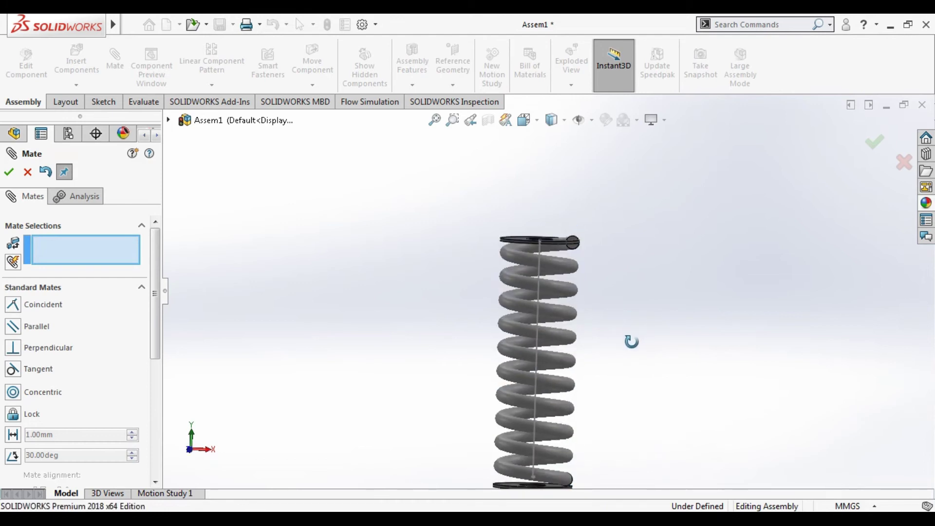
pyautogui.moveTo(597, 471); pyautogui.dragTo(445, 448, button='middle')
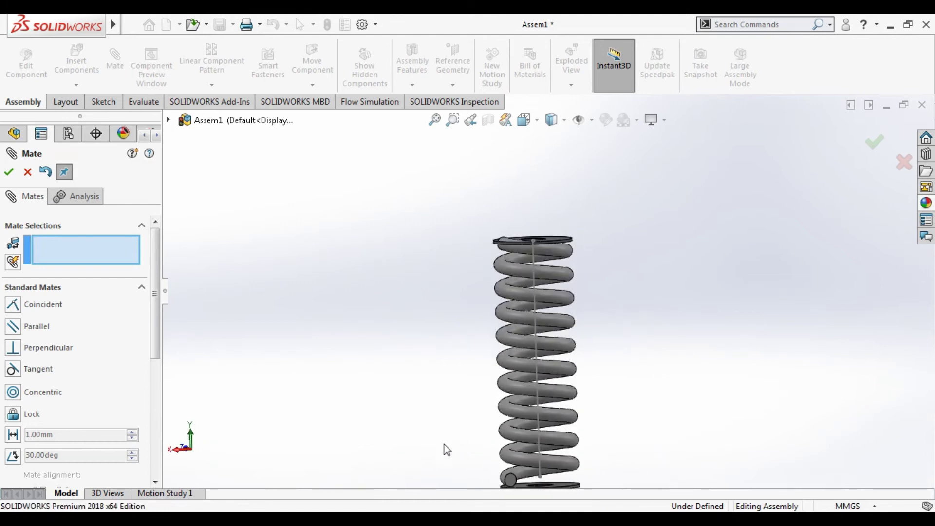
pyautogui.scroll(2, 475, 431)
pyautogui.scroll(-1, 472, 372)
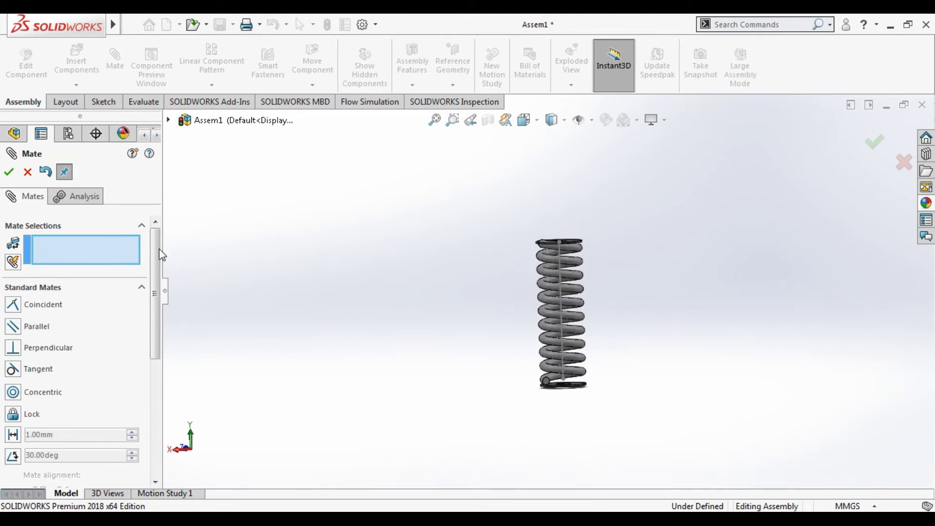
pyautogui.click(9, 172)
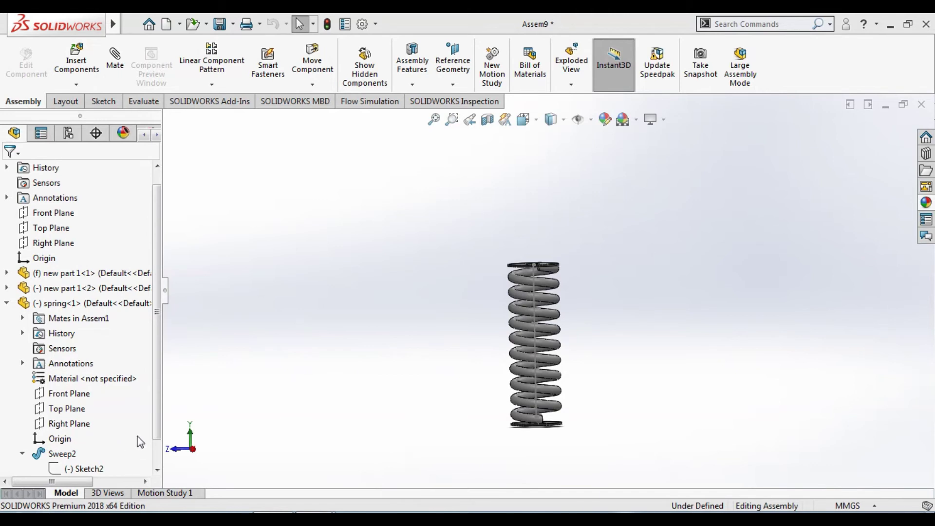
# - Open the spring's Sketch2 for editing
pyautogui.scroll(-1, 159, 430)
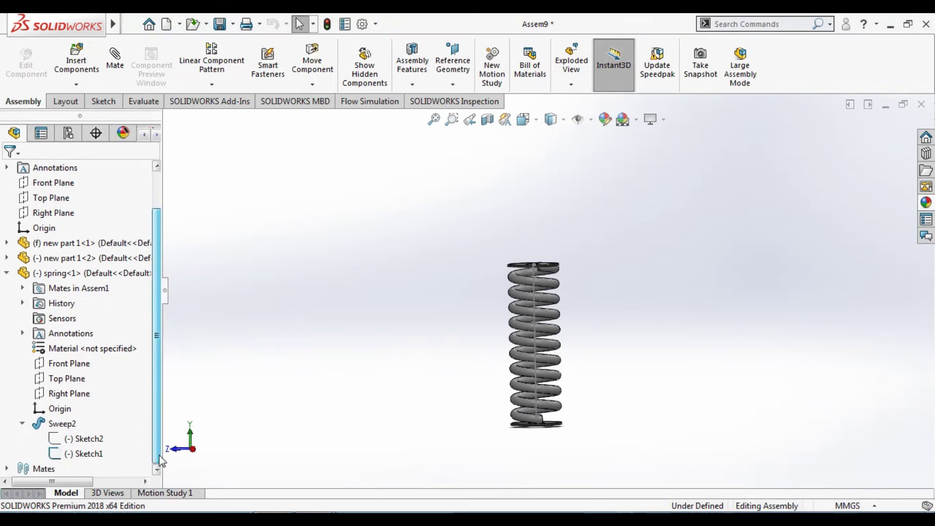
pyautogui.rightClick(78, 442)
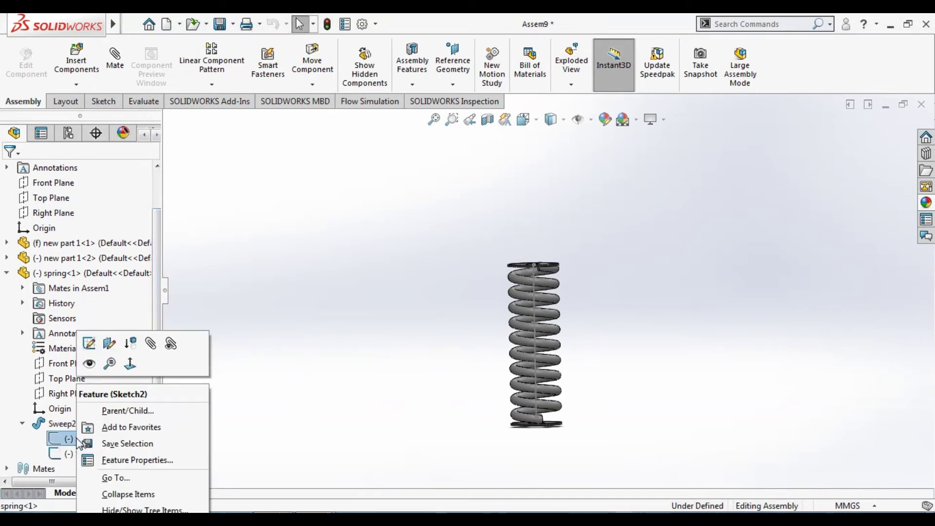
pyautogui.click(86, 342)
pyautogui.scroll(-2, 536, 423)
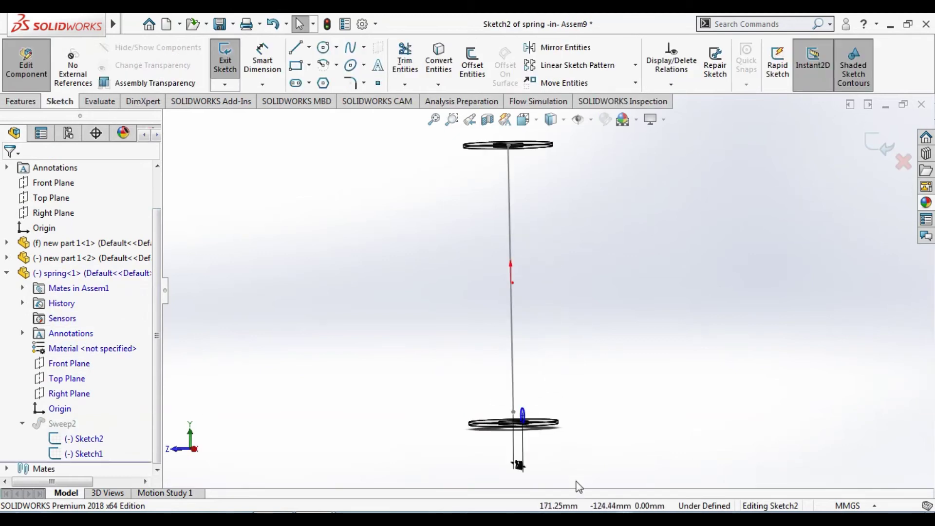
pyautogui.scroll(-3, 489, 376)
pyautogui.scroll(-2, 487, 376)
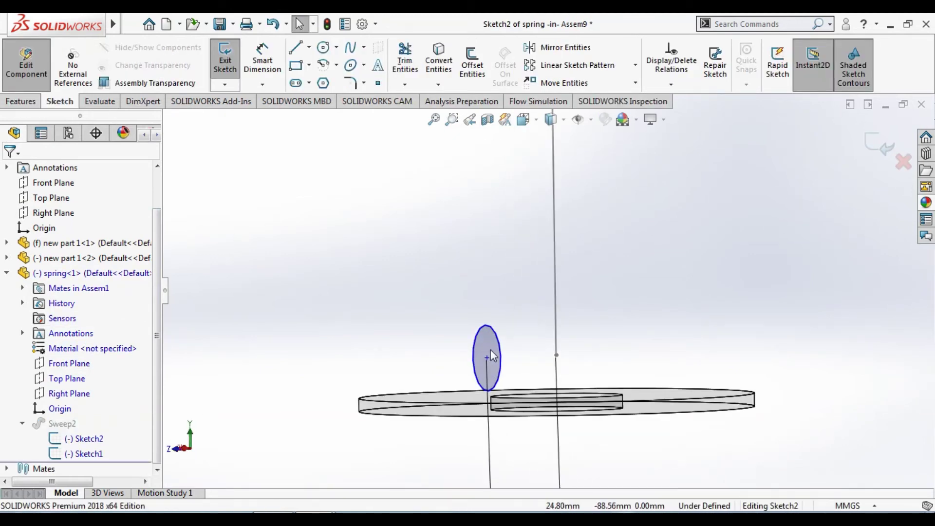
# - Make the profile circle tangent to the washer face and exit the sketch to rebuild the sweep
pyautogui.click(499, 345)
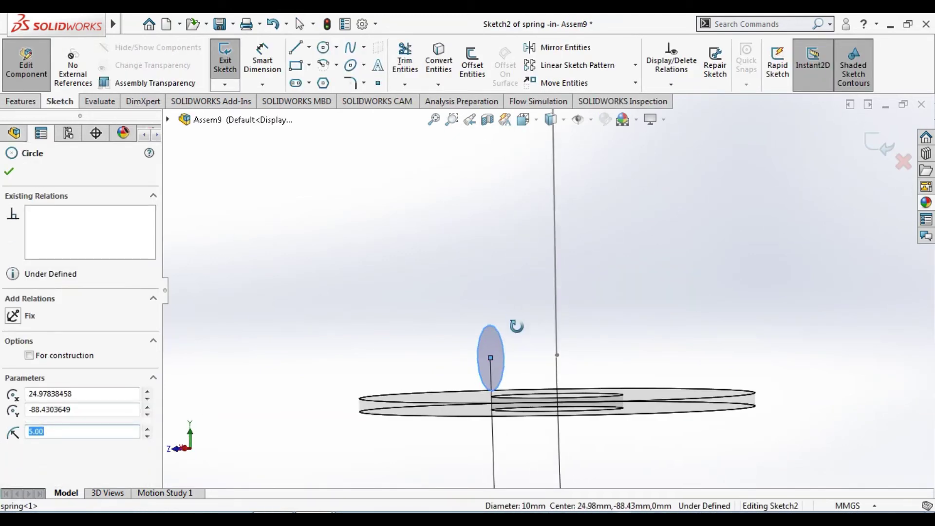
pyautogui.moveTo(499, 346); pyautogui.dragTo(519, 361, button='middle')
pyautogui.keyDown('ctrl'); pyautogui.click(440, 378); pyautogui.keyUp('ctrl')
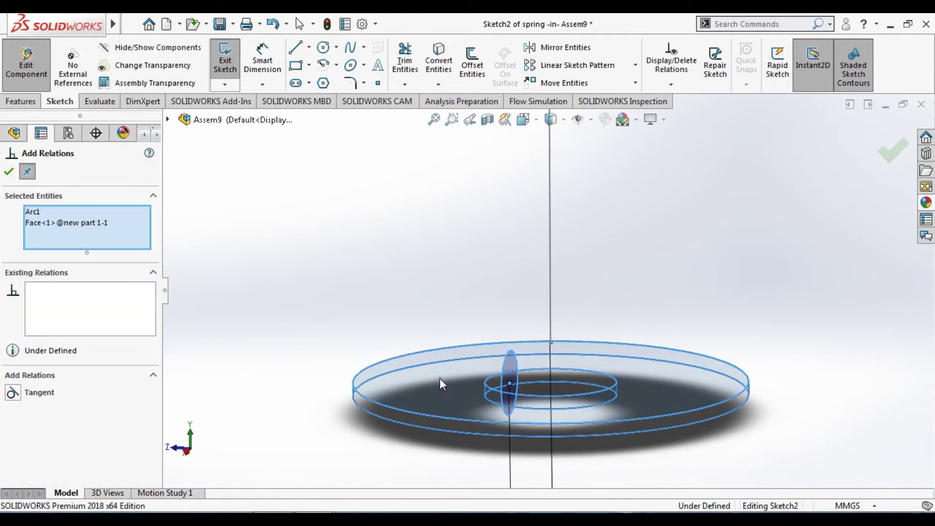
pyautogui.click(34, 398)
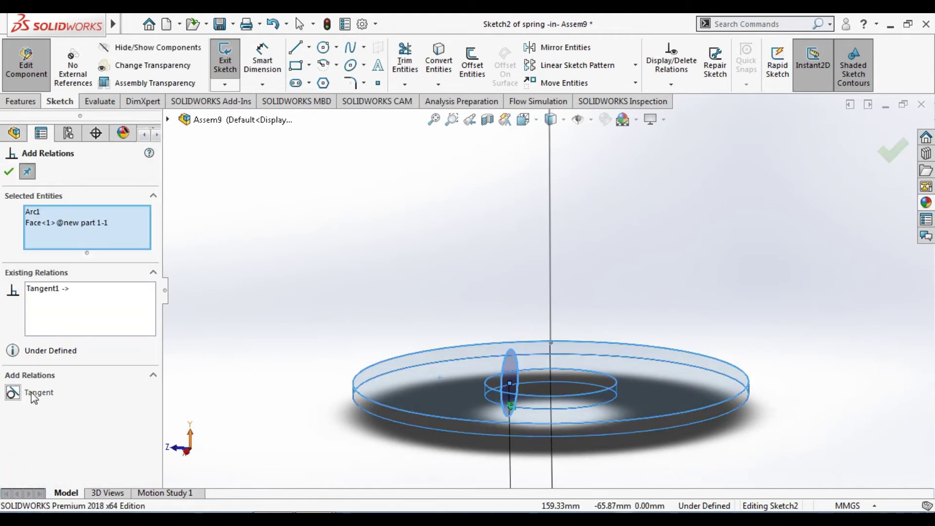
pyautogui.click(8, 171)
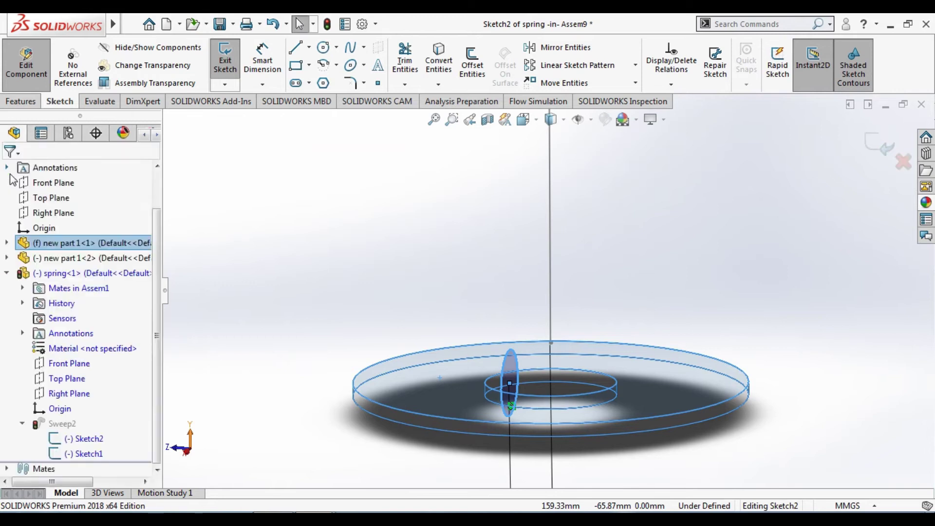
pyautogui.scroll(3, 547, 293)
pyautogui.scroll(3, 731, 306)
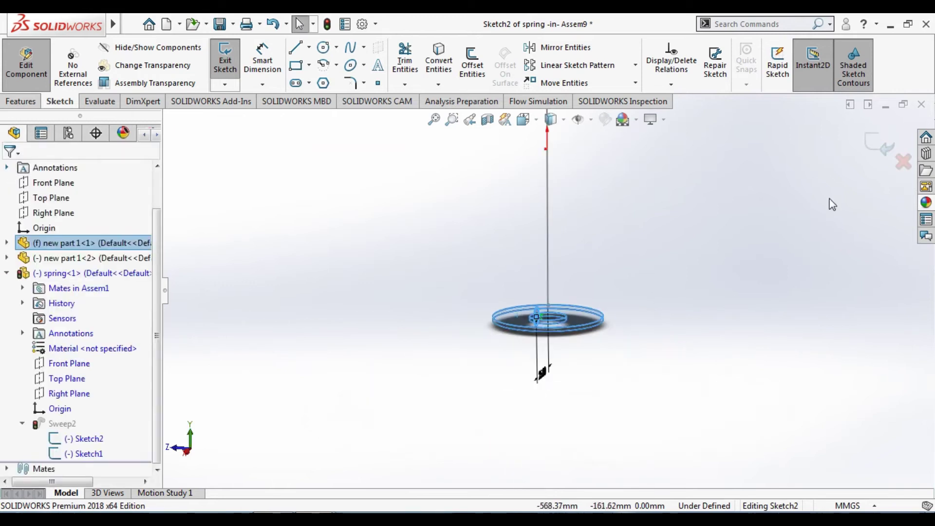
pyautogui.click(878, 144)
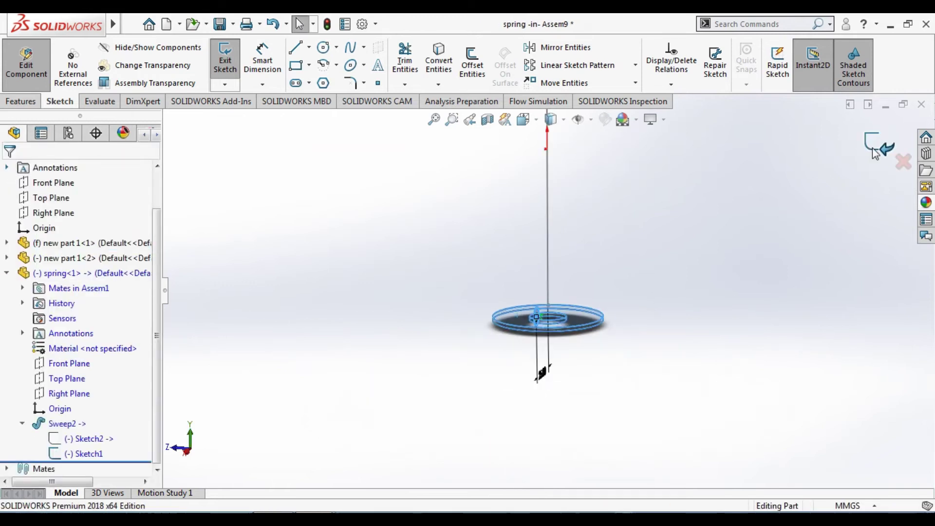
# - Open the spring's path sketch from its vertical axis line and switch to the Right view
pyautogui.scroll(3, 683, 287)
pyautogui.scroll(-5, 546, 229)
pyautogui.moveTo(547, 229)
pyautogui.mouseDown(button='middle')
pyautogui.moveTo(609, 261)
pyautogui.moveTo(614, 241)
pyautogui.moveTo(591, 248)
pyautogui.moveTo(559, 238)
pyautogui.moveTo(568, 259)
pyautogui.mouseUp(button='middle')
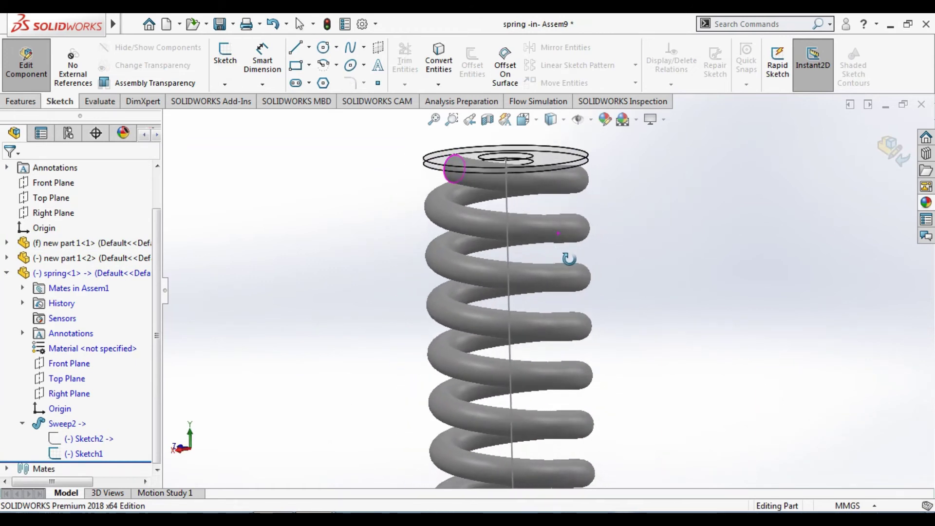
pyautogui.click(508, 208)
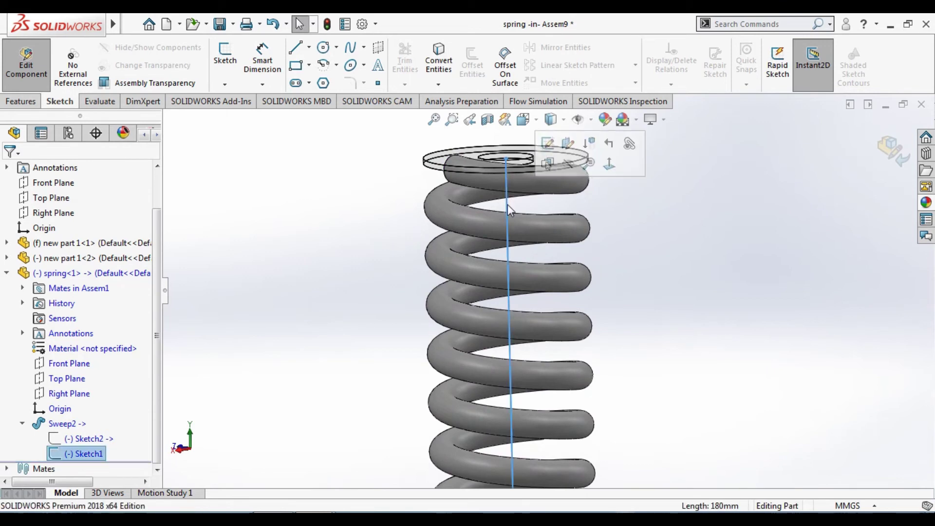
pyautogui.click(548, 143)
pyautogui.scroll(-2, 519, 215)
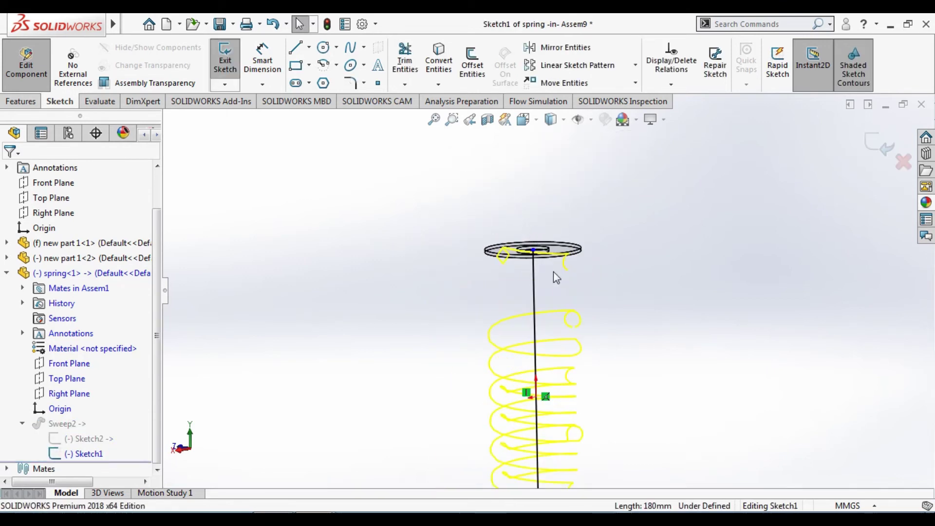
pyautogui.press('space')
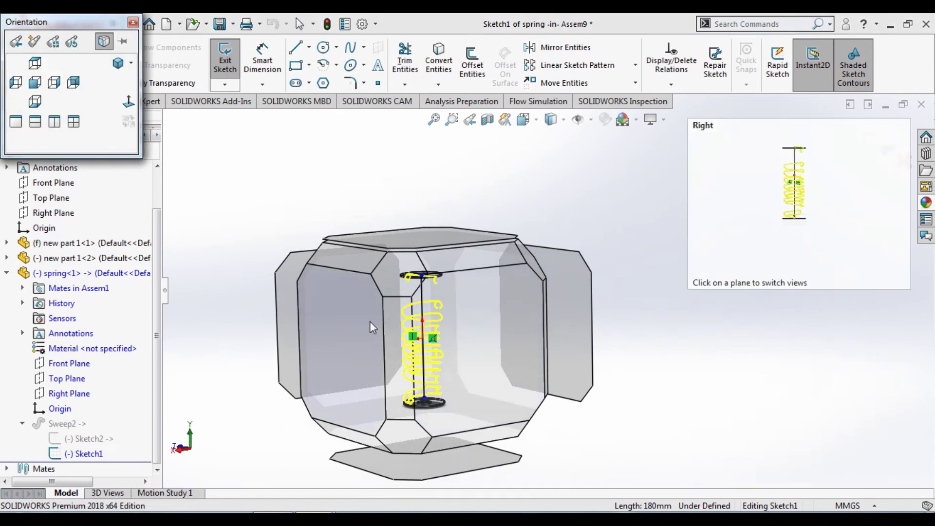
pyautogui.click(370, 320)
# - Inspect the 180 mm vertical axis line and its top endpoint in the path sketch
pyautogui.scroll(5, 566, 214)
pyautogui.scroll(-4, 566, 215)
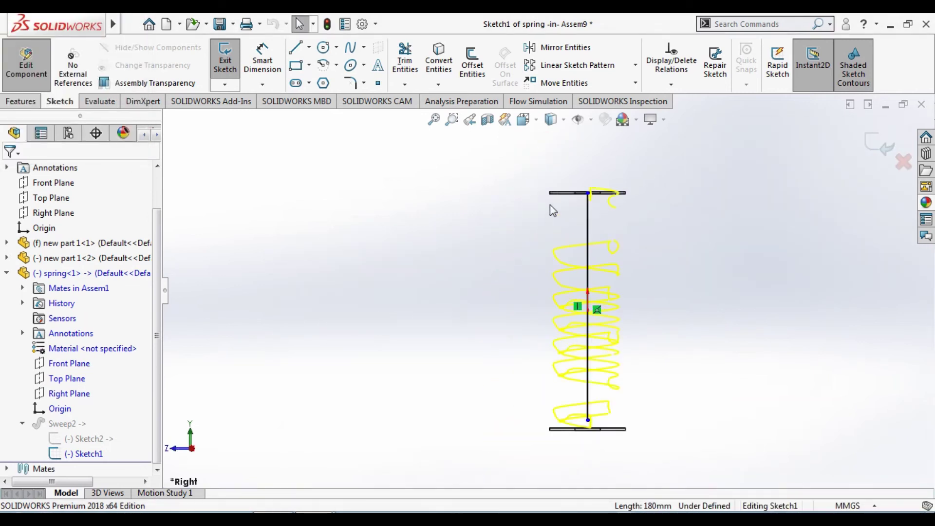
pyautogui.scroll(-3, 594, 239)
pyautogui.click(567, 231)
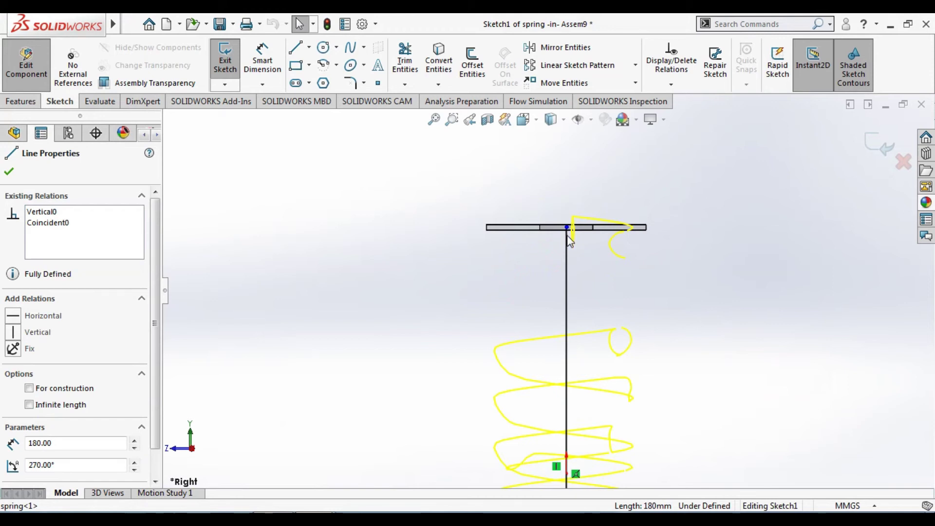
pyautogui.click(569, 233)
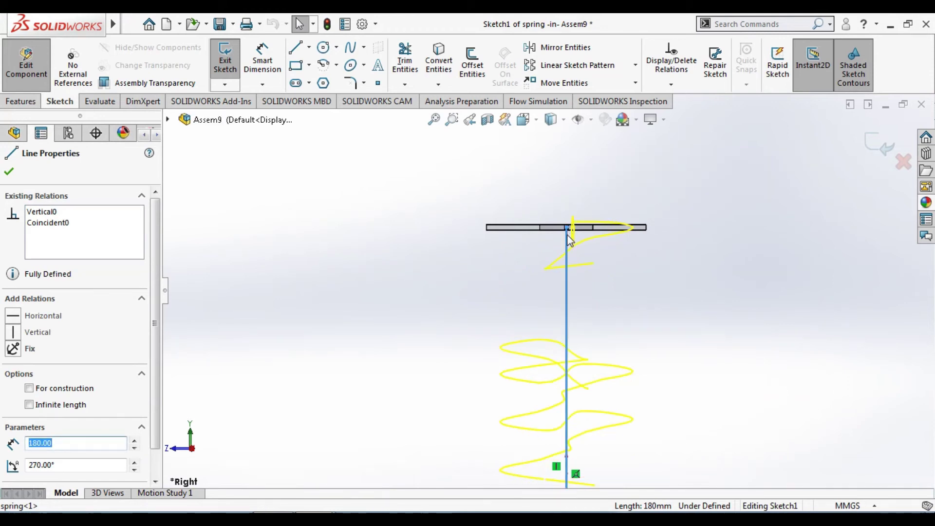
pyautogui.click(569, 233)
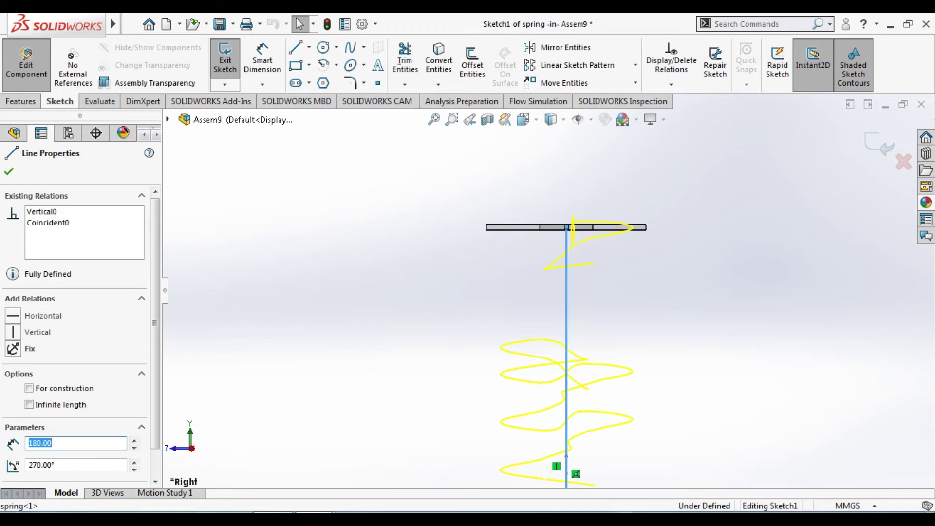
pyautogui.click(570, 233)
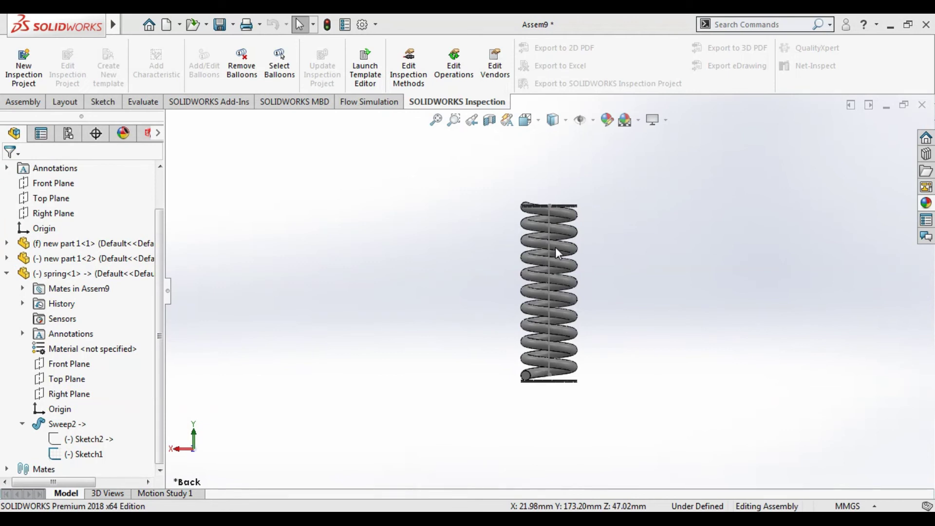
pyautogui.scroll(3, 622, 277)
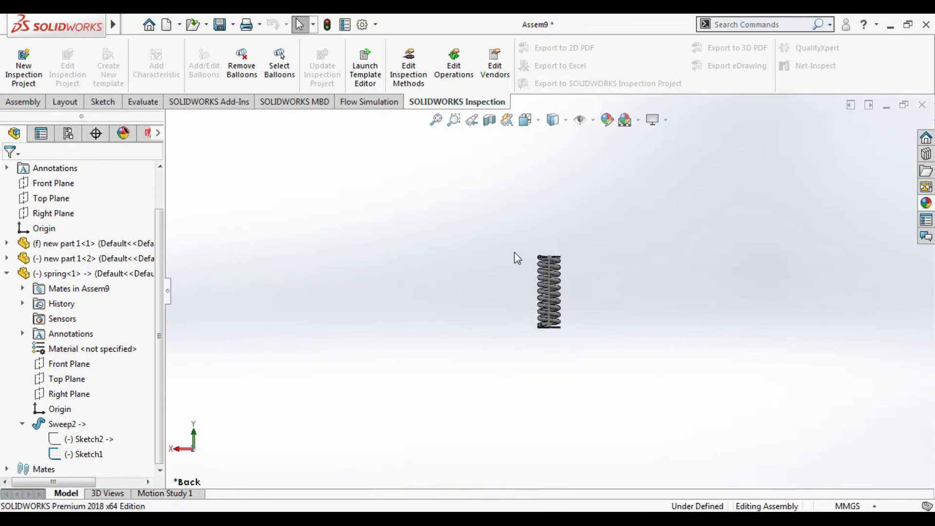
pyautogui.scroll(-3, 514, 252)
pyautogui.scroll(-2, 607, 289)
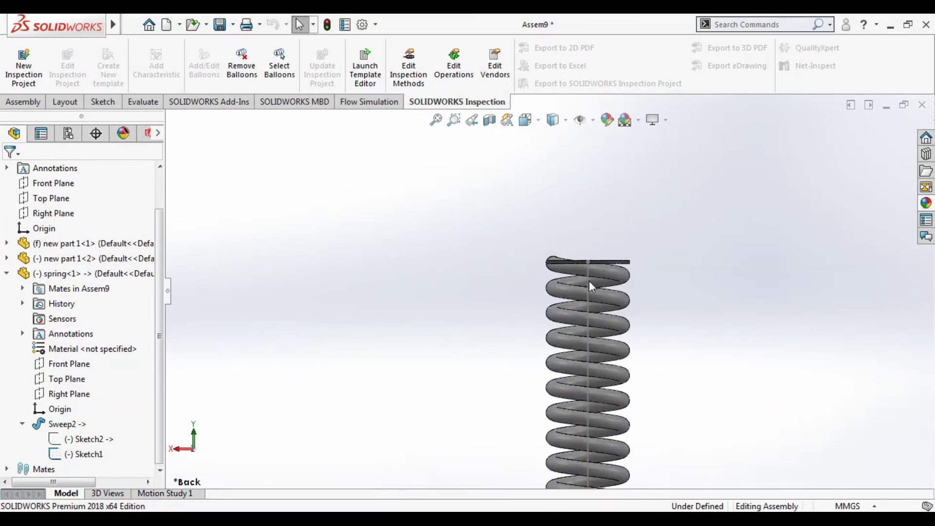
pyautogui.click(589, 281)
pyautogui.rightClick(589, 281)
# - Edit the spring's path sketch and drag the axis line's top point below the washer
pyautogui.click(602, 240)
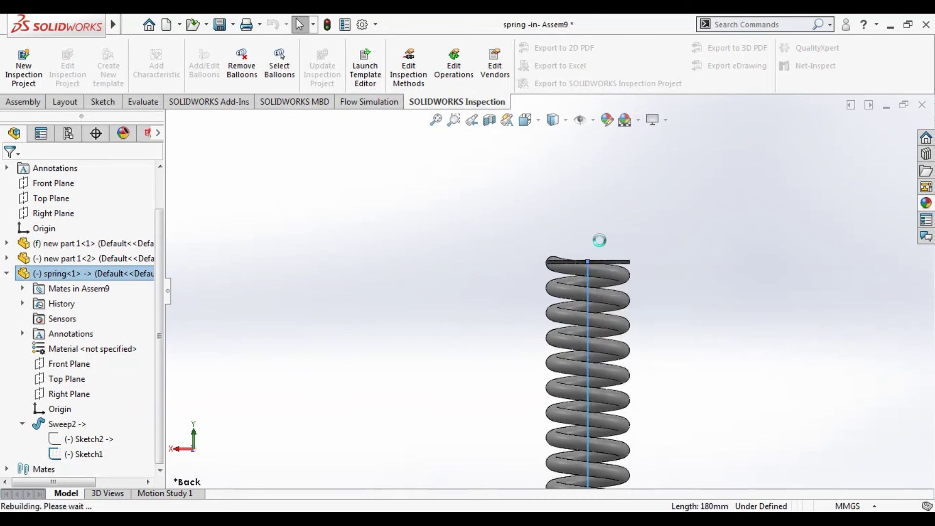
pyautogui.scroll(-2, 589, 281)
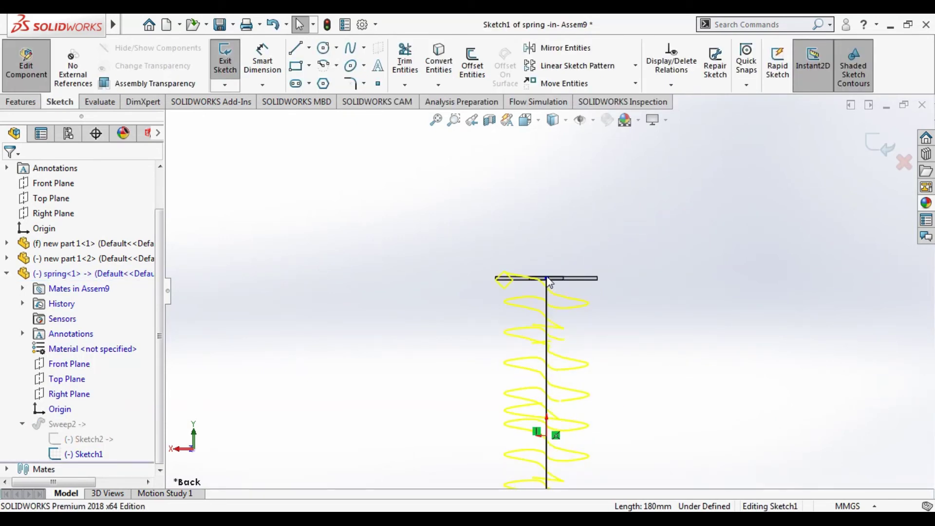
pyautogui.click(547, 279)
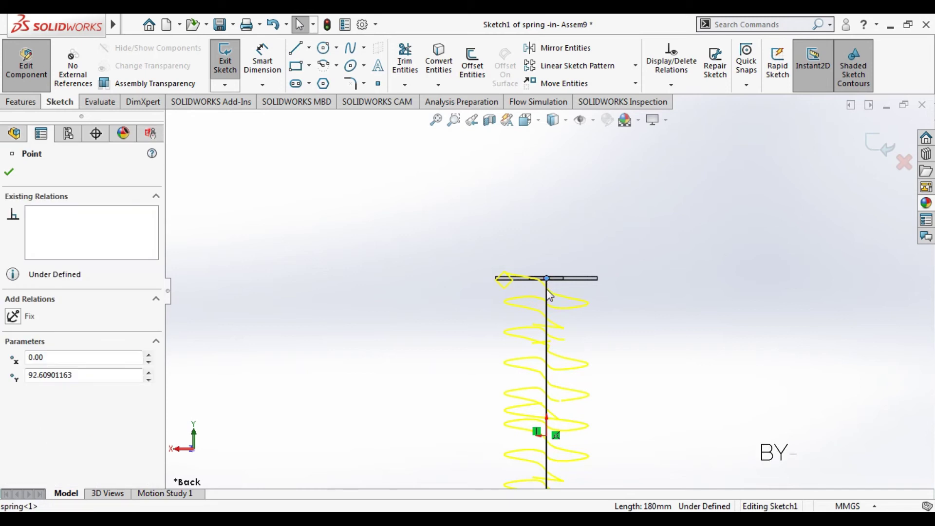
pyautogui.moveTo(549, 300); pyautogui.dragTo(547, 307)
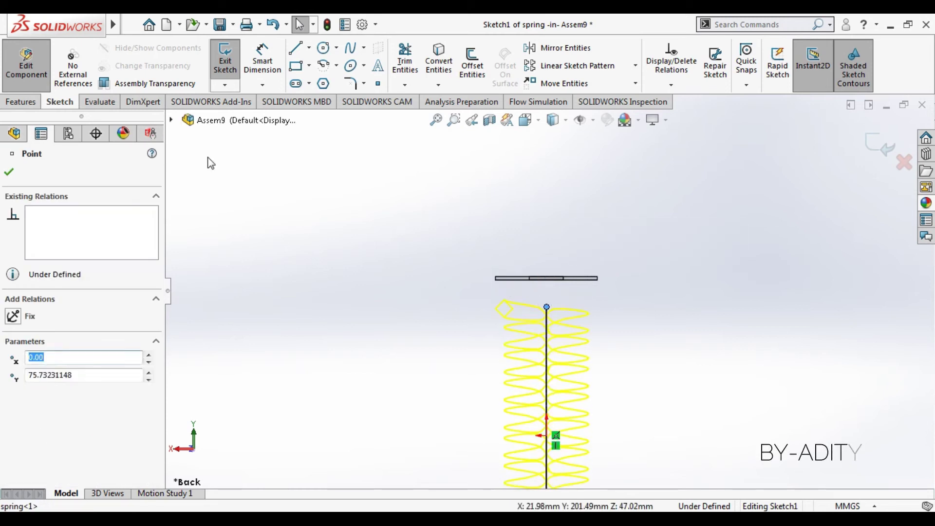
# - Dimension the washer-edge-to-top-point gap at 5 mm and exit the sketch
pyautogui.click(263, 61)
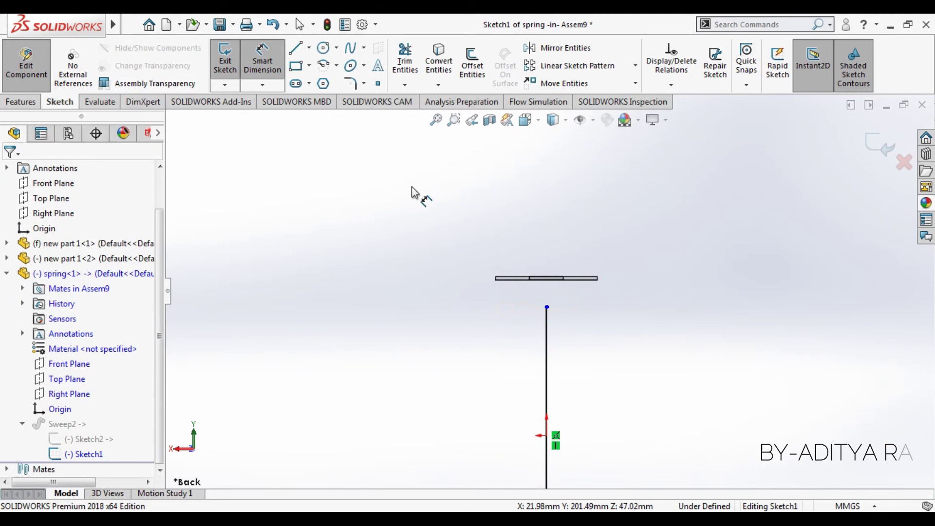
pyautogui.click(547, 308)
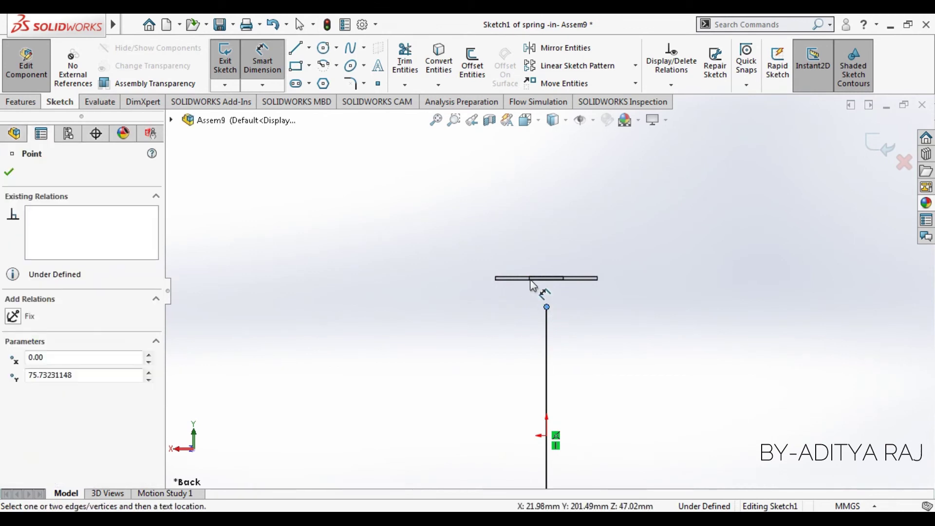
pyautogui.scroll(-2, 538, 290)
pyautogui.scroll(-4, 564, 309)
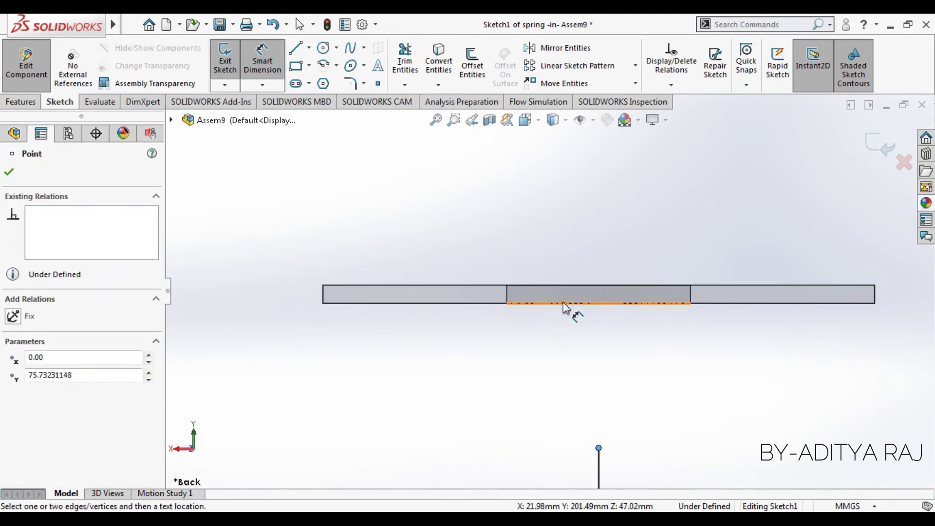
pyautogui.click(564, 307)
pyautogui.scroll(1, 522, 306)
pyautogui.scroll(3, 522, 310)
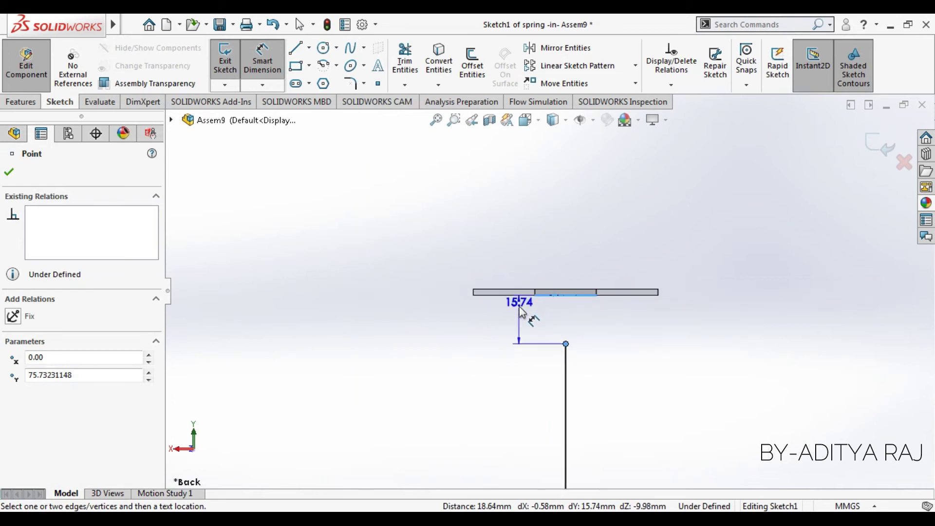
pyautogui.click(521, 311)
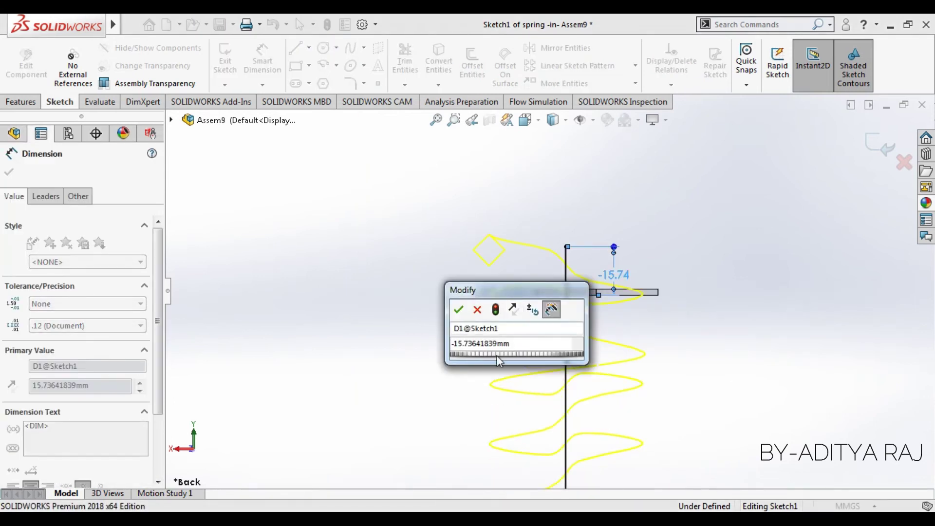
pyautogui.moveTo(452, 344); pyautogui.dragTo(502, 345)
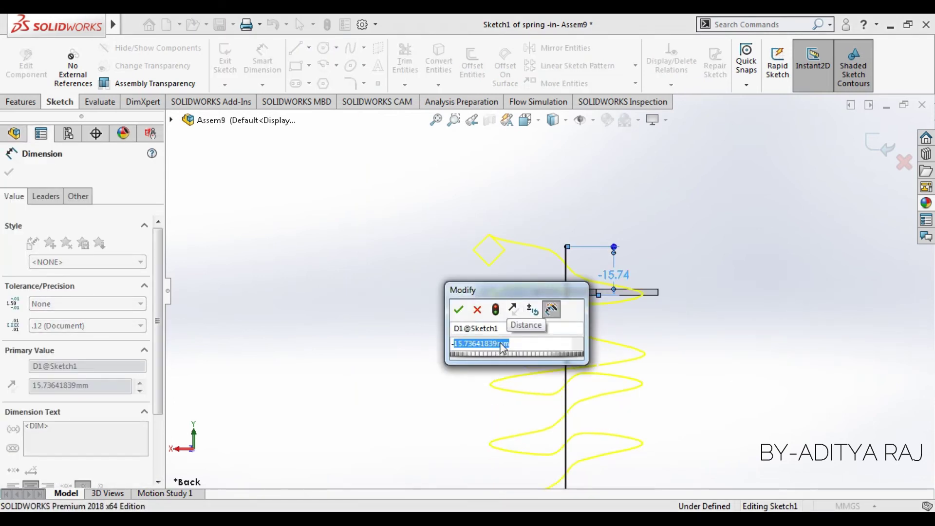
pyautogui.write('5')
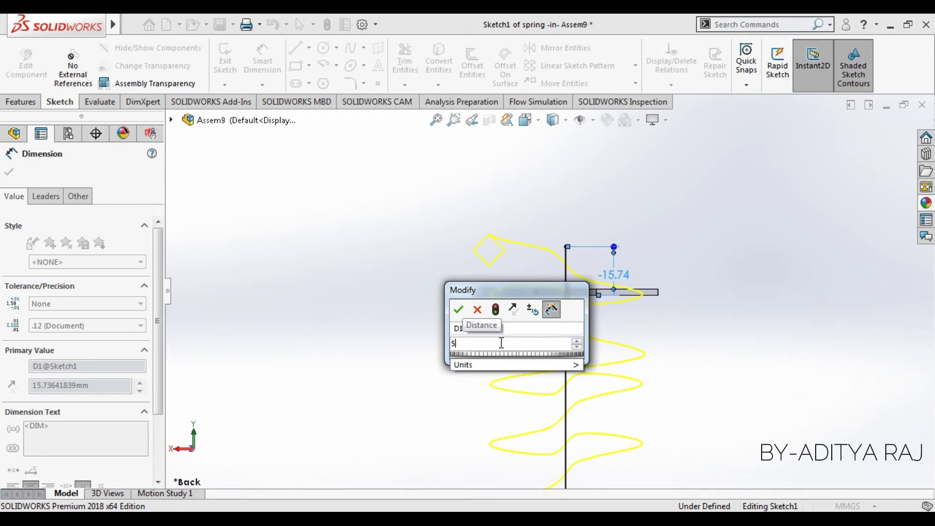
pyautogui.press('Return')
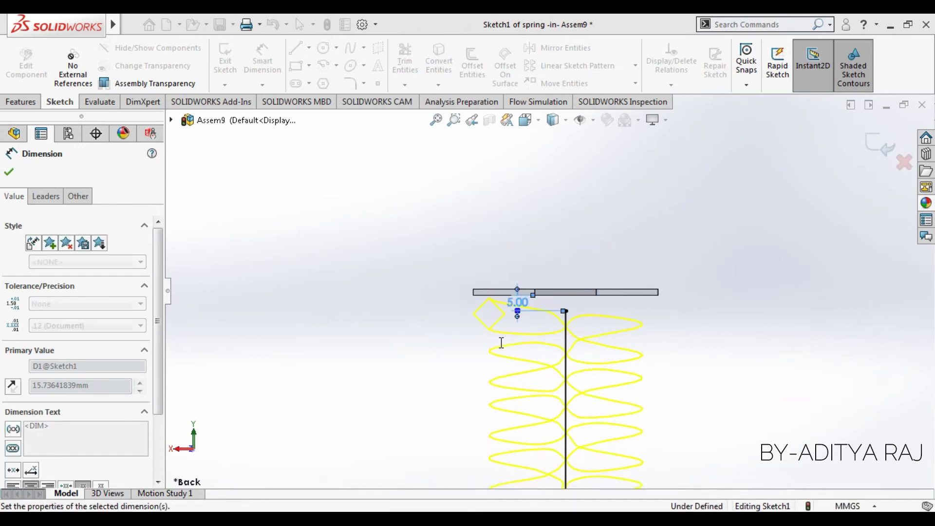
pyautogui.click(881, 146)
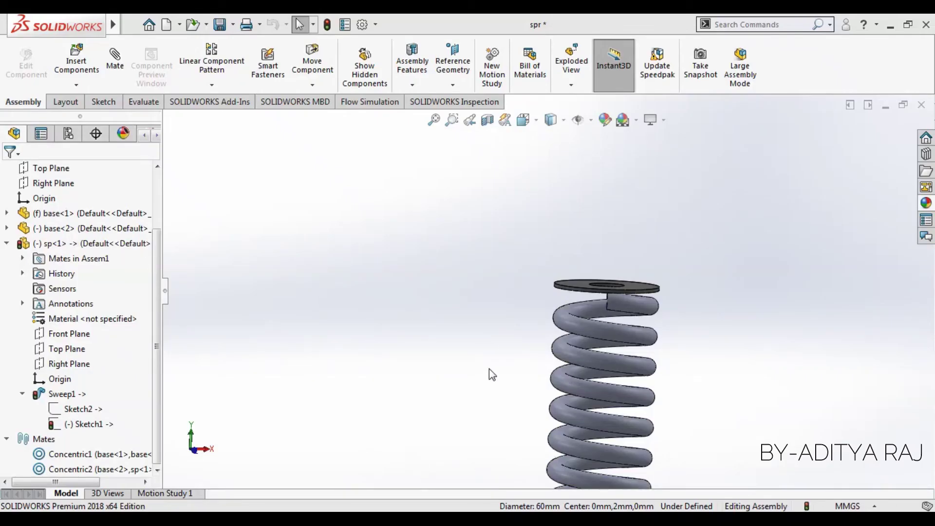
# - Open Motion Study 1, expand its timeline, and stretch the end key to 8 sec
pyautogui.scroll(5, 484, 326)
pyautogui.scroll(-1, 480, 327)
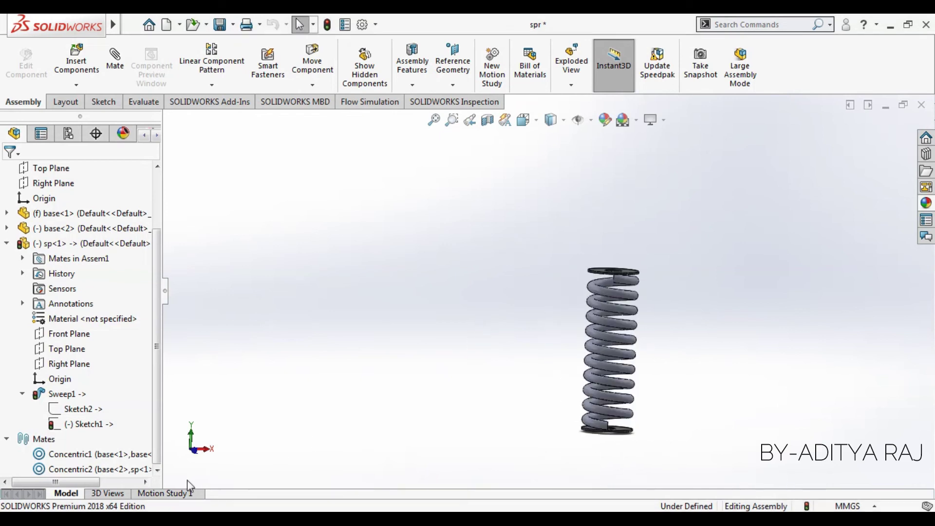
pyautogui.click(180, 492)
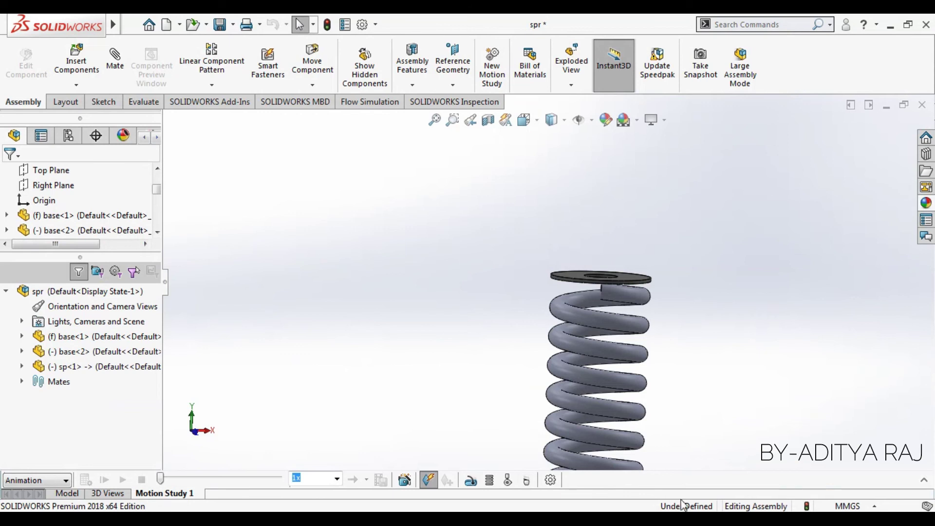
pyautogui.click(551, 481)
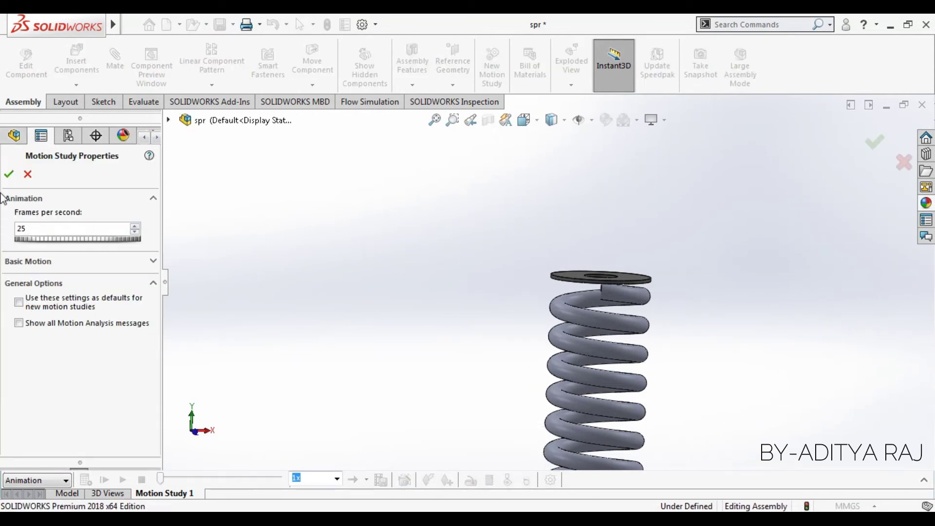
pyautogui.click(9, 174)
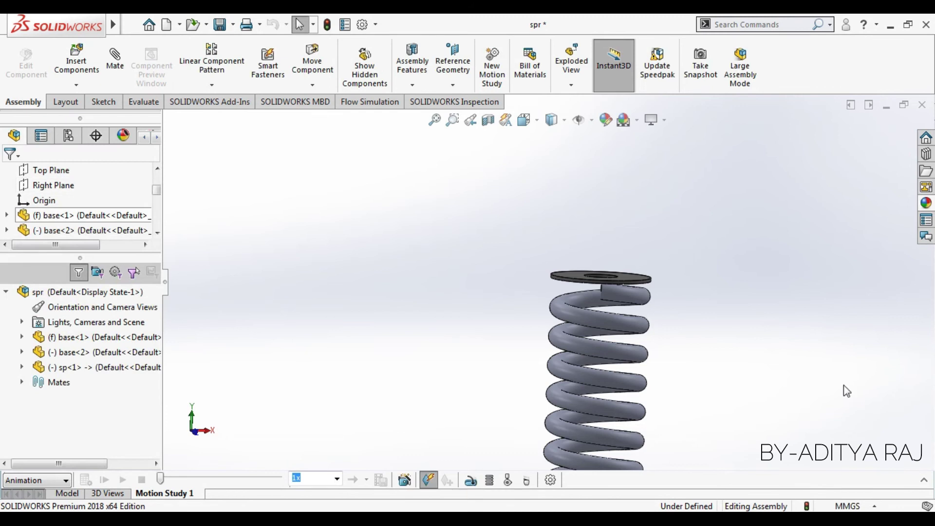
pyautogui.click(925, 480)
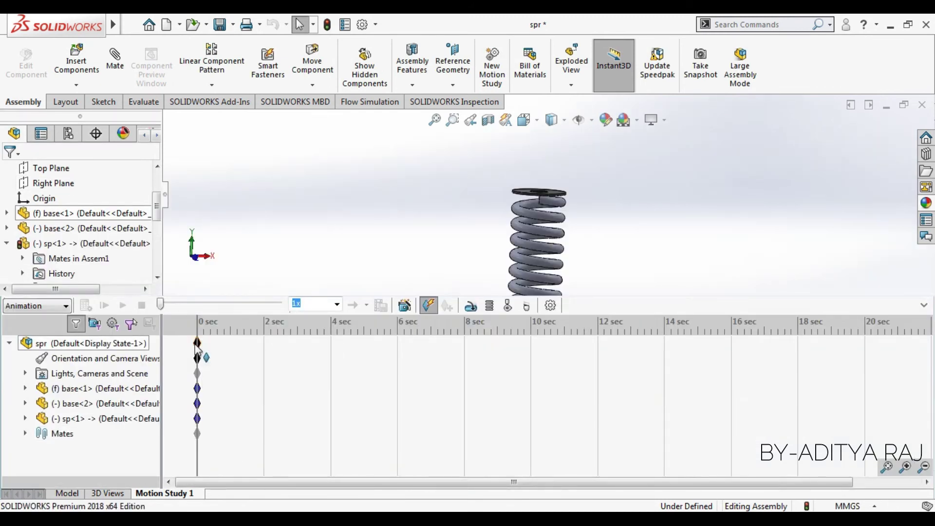
pyautogui.moveTo(197, 346); pyautogui.dragTo(468, 364)
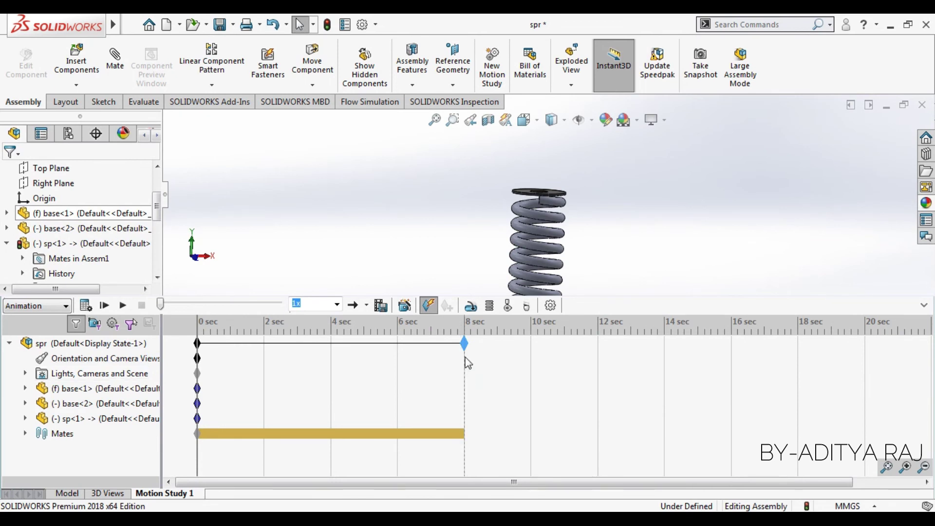
pyautogui.click(472, 306)
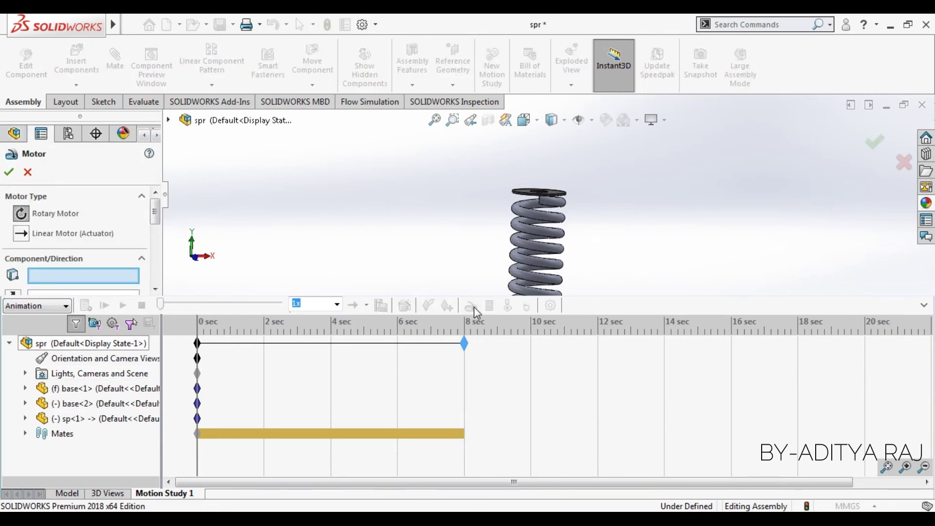
# - Place a Linear Motor on the top washer's inner face, reversed to push upward
pyautogui.click(76, 234)
pyautogui.moveTo(460, 222); pyautogui.dragTo(507, 203, button='middle')
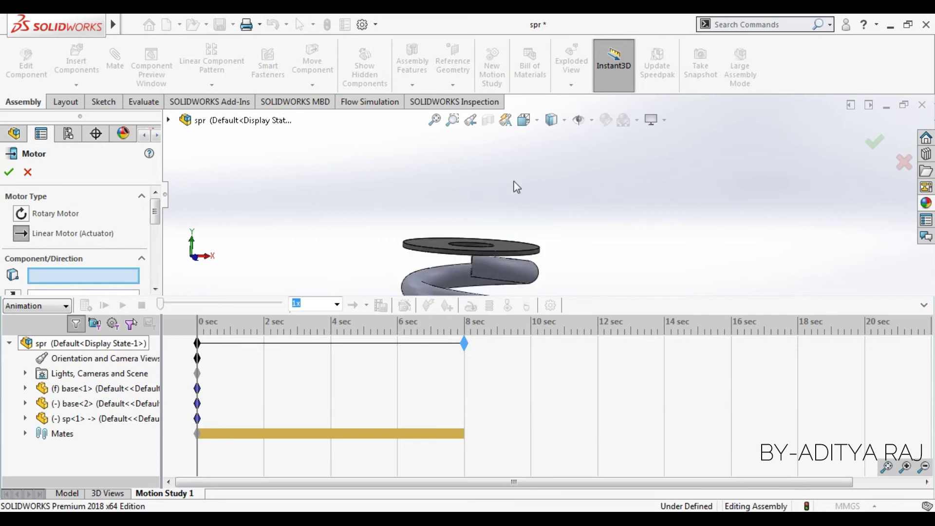
pyautogui.scroll(-4, 458, 243)
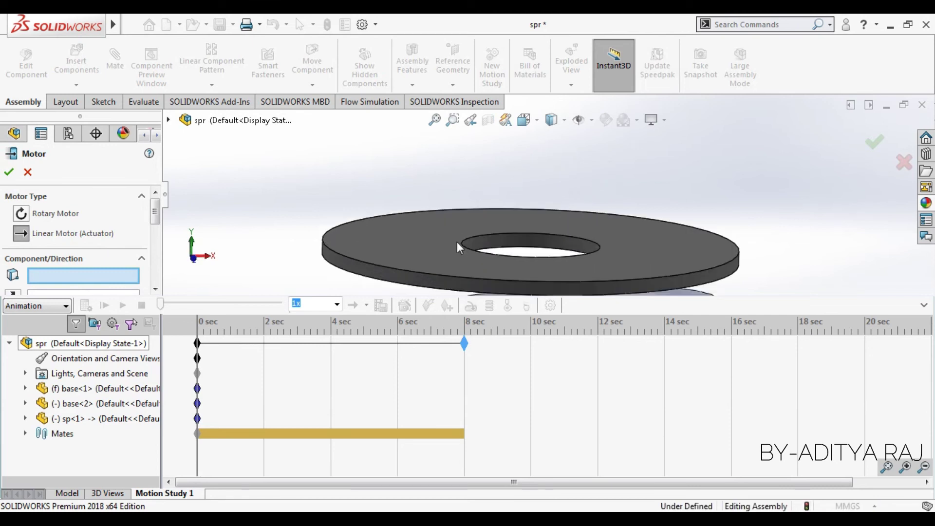
pyautogui.click(498, 243)
pyautogui.scroll(-1, 98, 219)
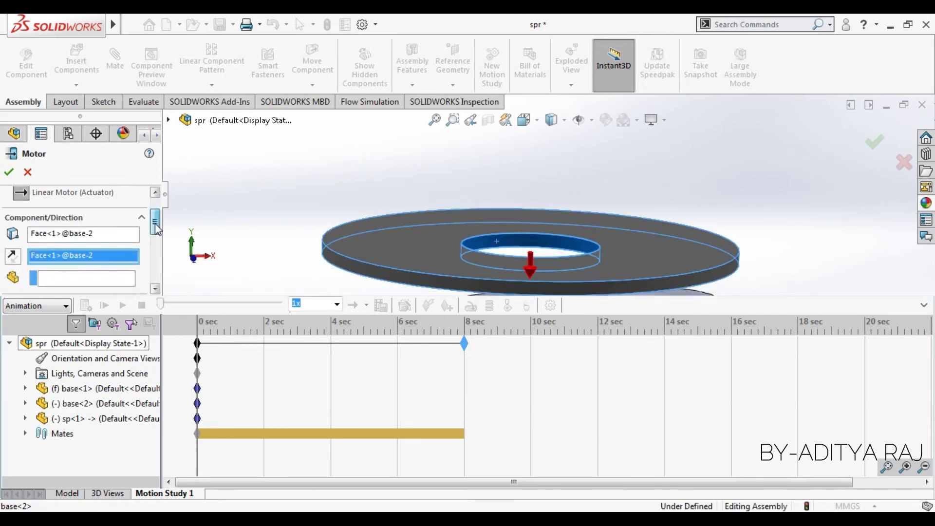
pyautogui.scroll(-2, 73, 217)
pyautogui.click(13, 213)
pyautogui.scroll(-1, 98, 234)
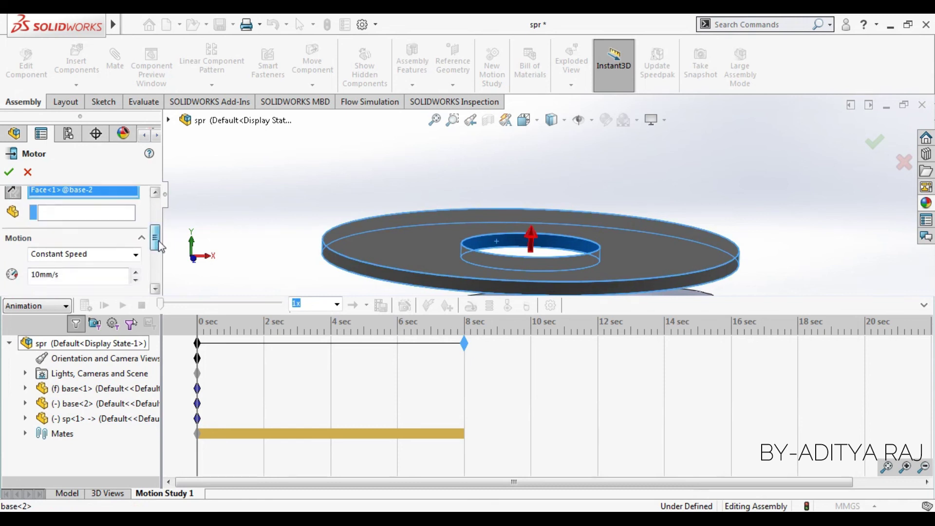
pyautogui.scroll(-1, 98, 234)
# - Make the motor Oscillating with 80 mm displacement, 0.5 Hz and 90° phase, and confirm
pyautogui.click(98, 230)
pyautogui.click(93, 265)
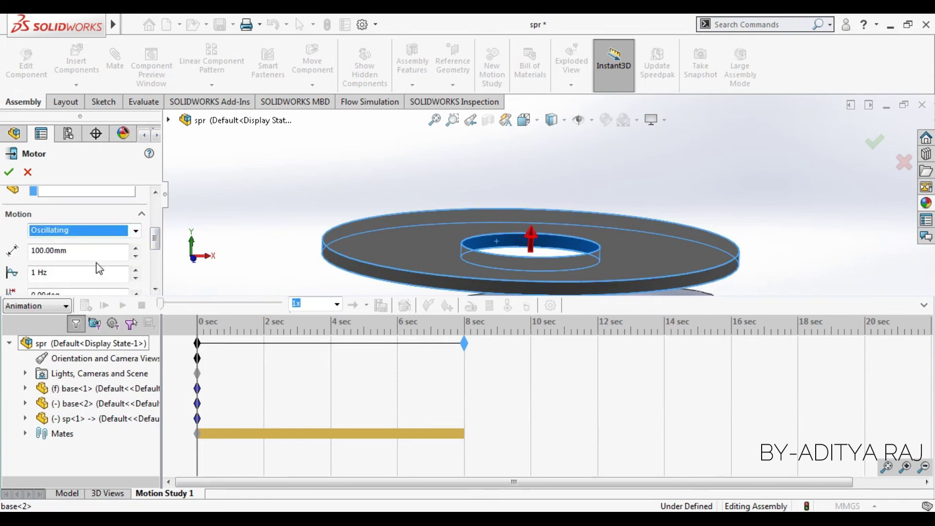
pyautogui.doubleClick(84, 250)
pyautogui.write('80')
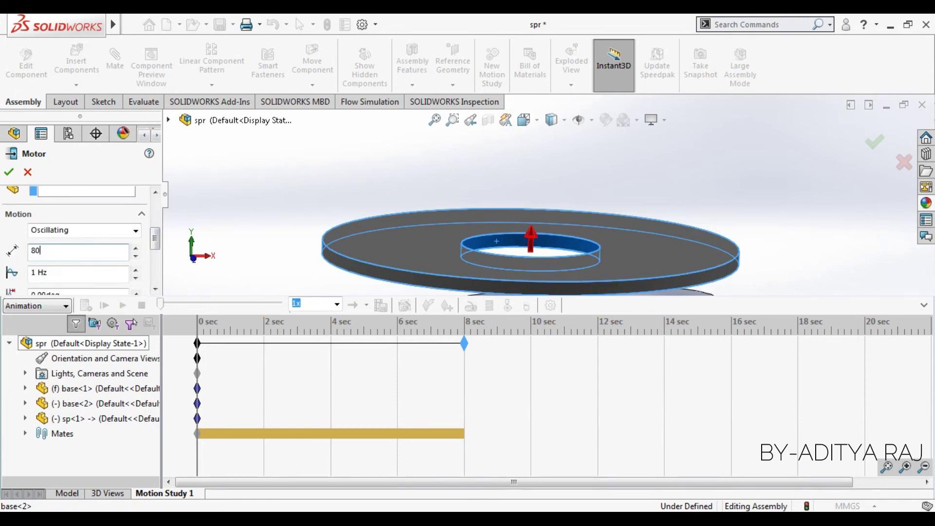
pyautogui.press('Tab')
pyautogui.write('0')
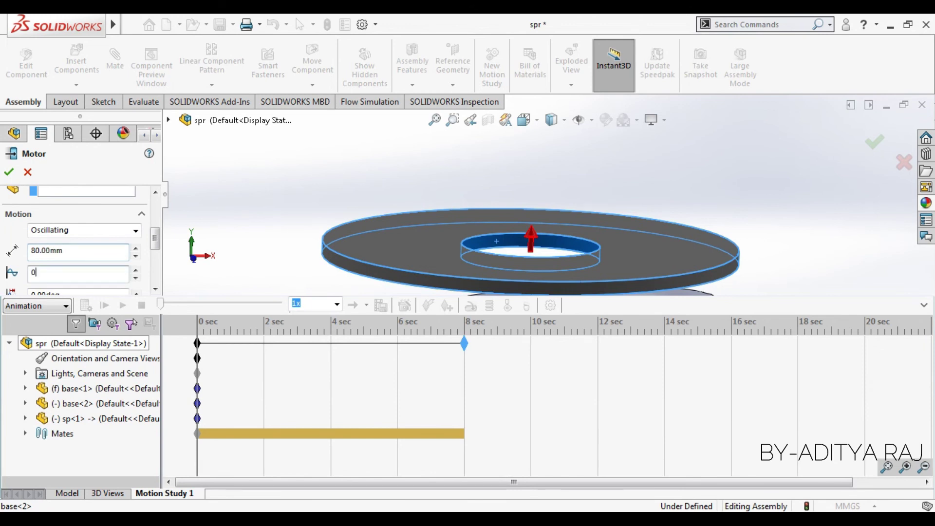
pyautogui.press('Tab')
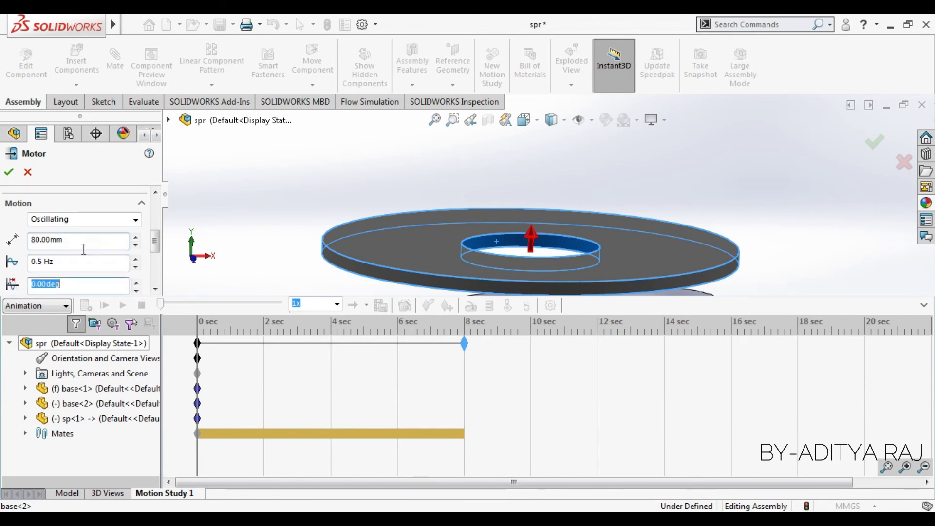
pyautogui.write('90')
pyautogui.press('Tab')
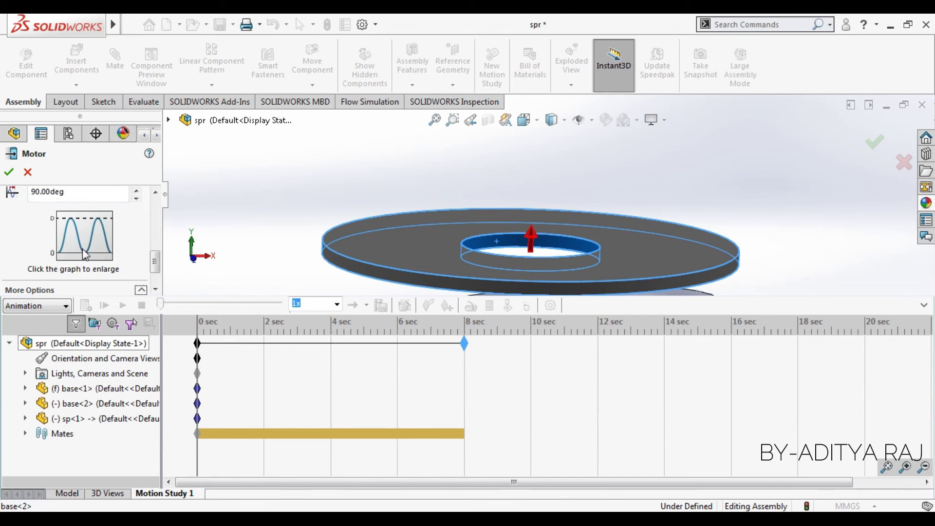
pyautogui.moveTo(156, 261); pyautogui.dragTo(163, 209)
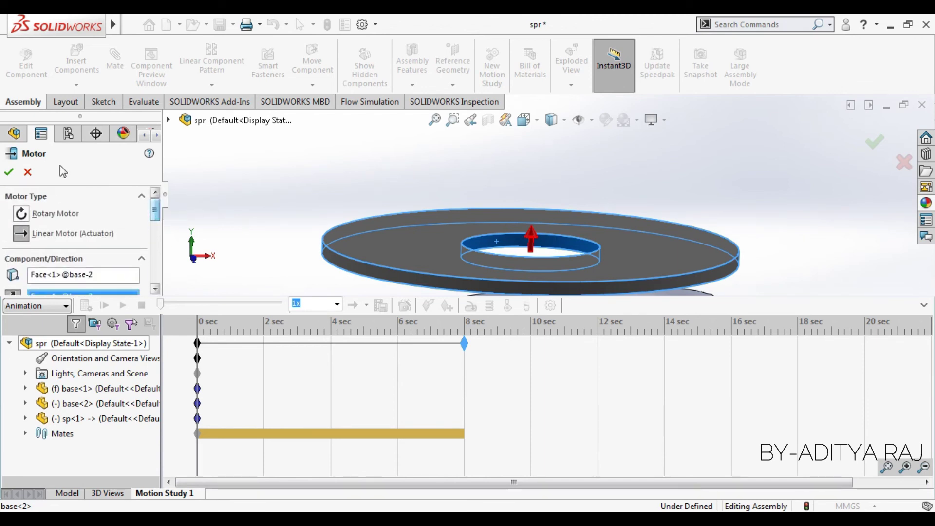
pyautogui.click(13, 172)
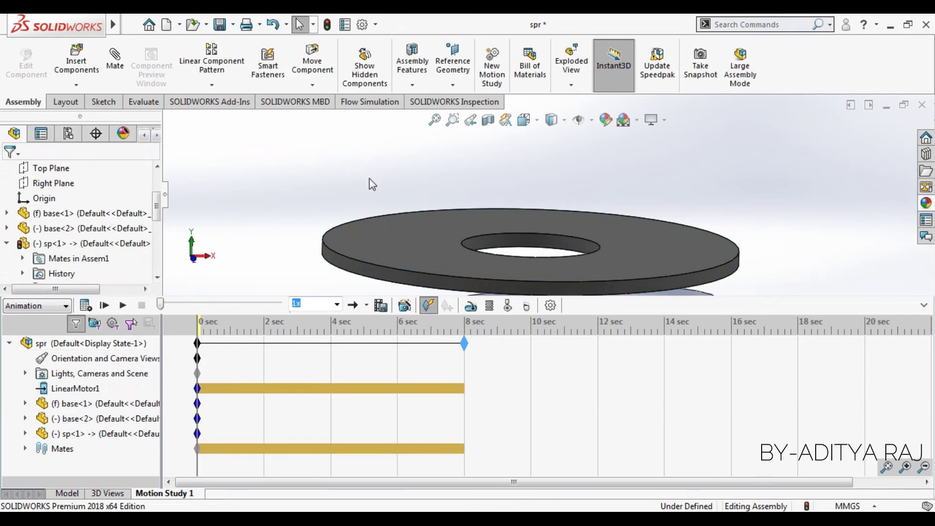
# - Zoom to fit the spring and calculate Motion Study 1
pyautogui.press('f')
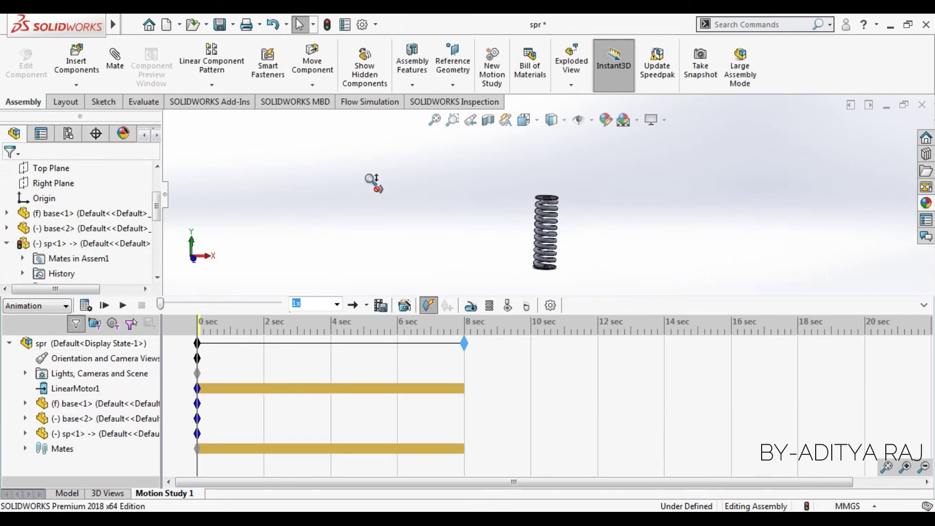
pyautogui.click(86, 306)
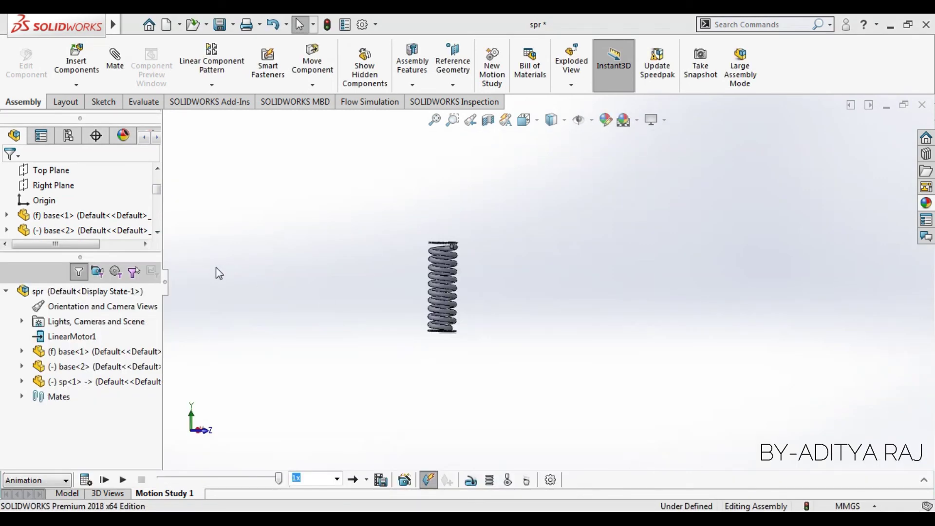
# - Hide the FeatureManager tree, orbit the view, and play the Motion Study 1 spring animation twice
pyautogui.click(165, 281)
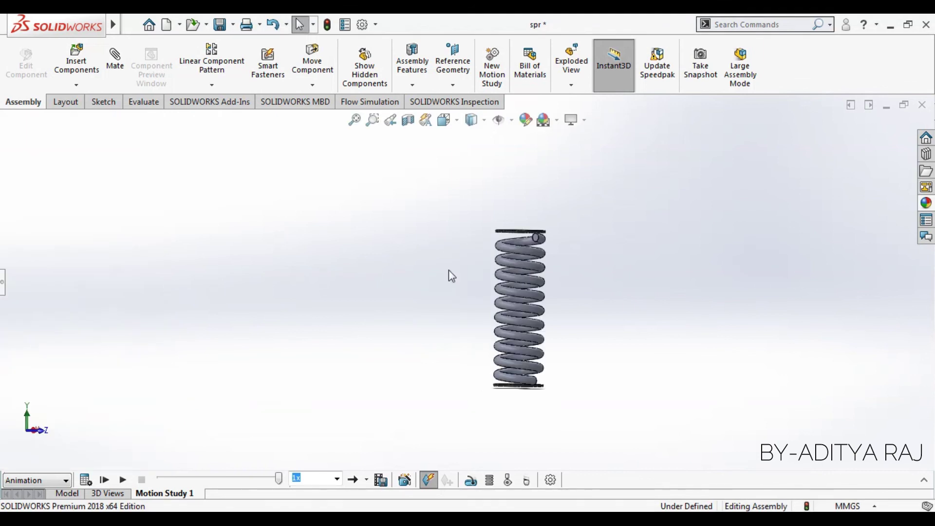
pyautogui.moveTo(449, 269); pyautogui.dragTo(463, 289, button='middle')
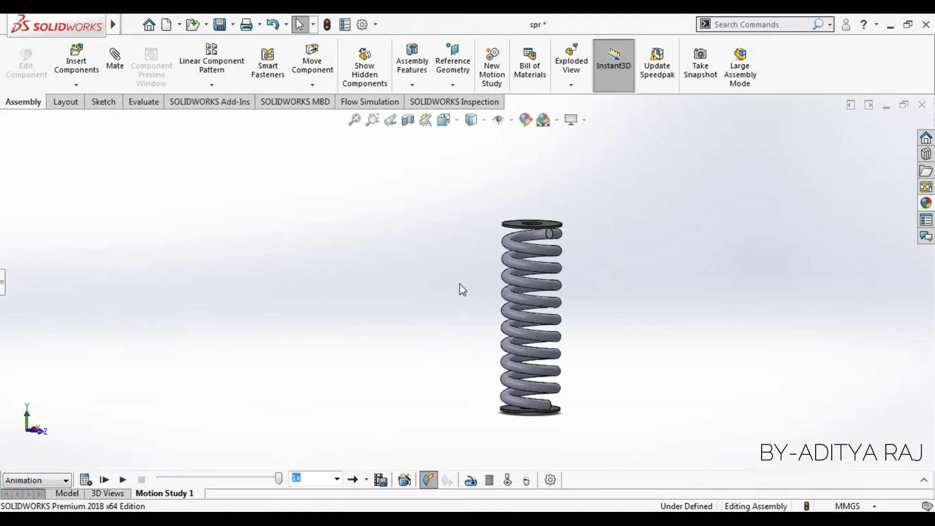
pyautogui.click(123, 482)
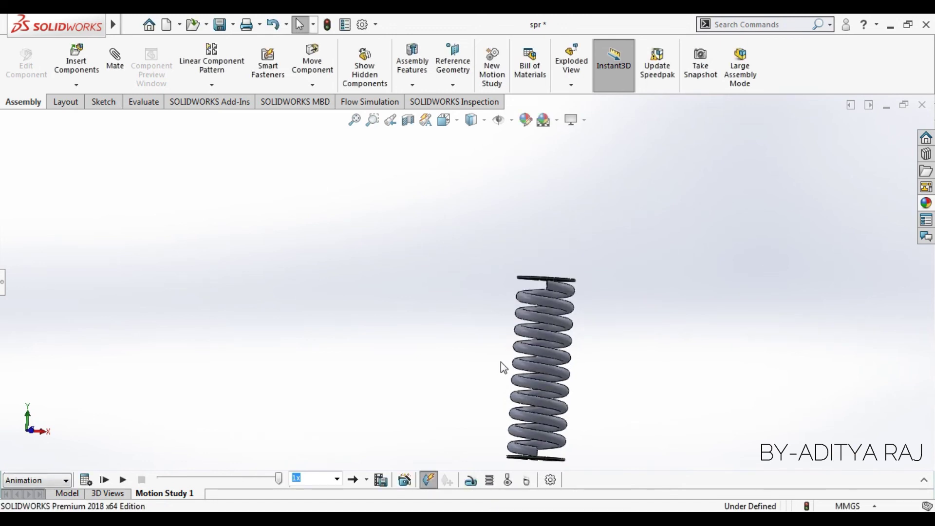
pyautogui.click(123, 480)
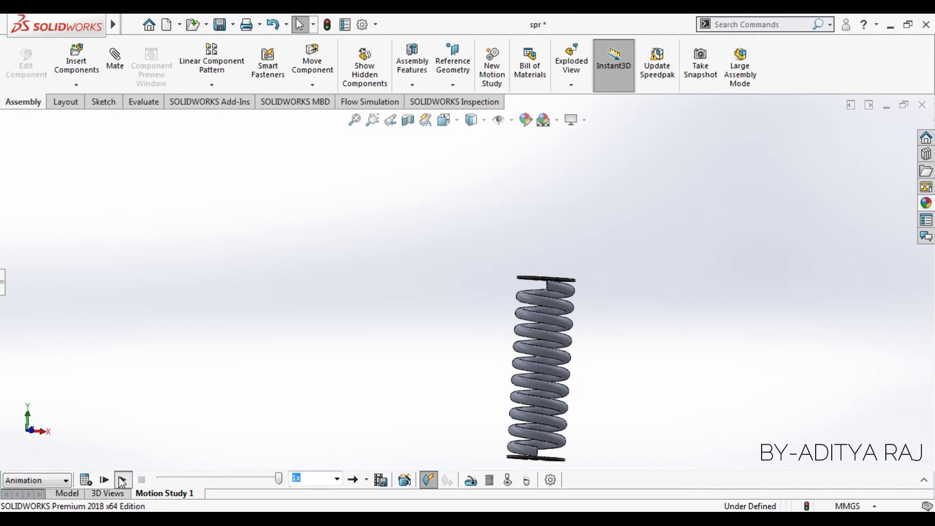